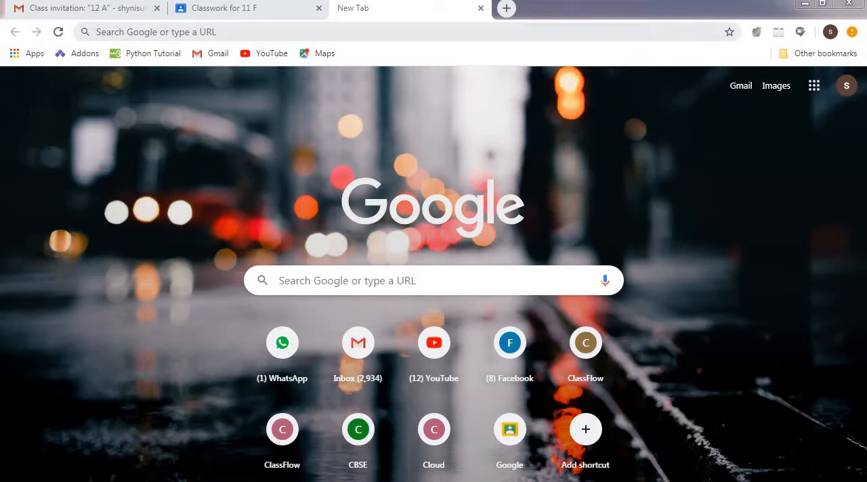
Search Google for "kami extension".
left_click(203, 32)
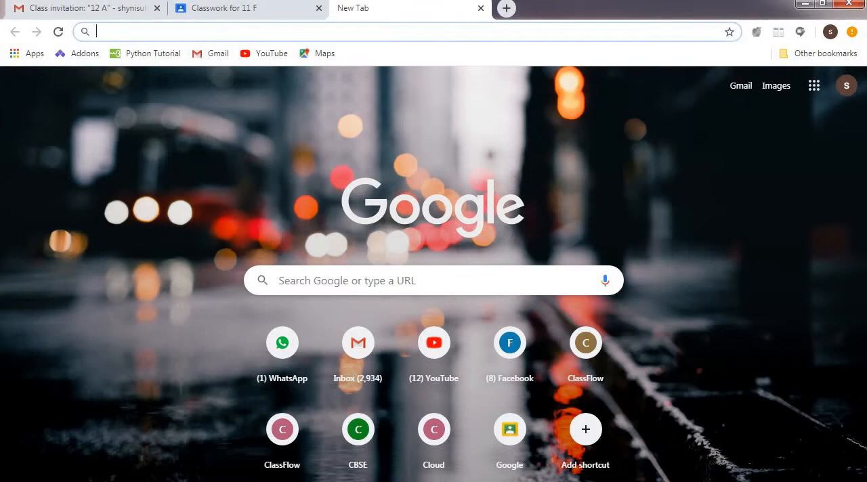
type("kami")
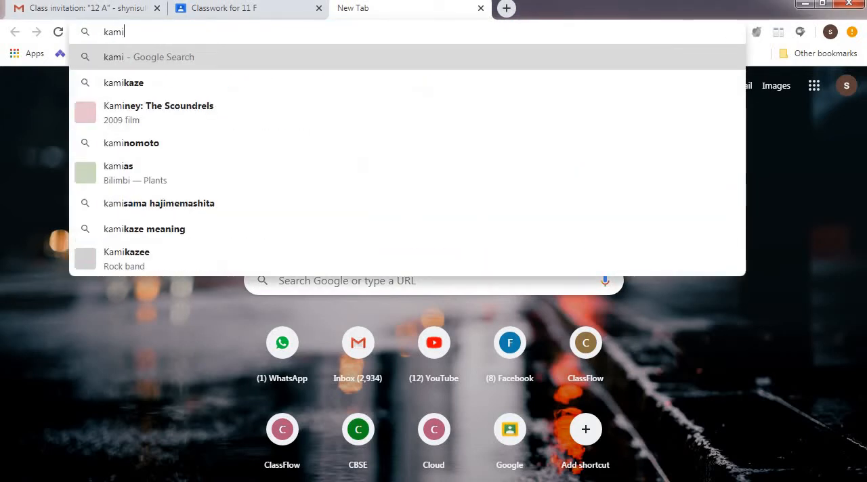
type(" ex")
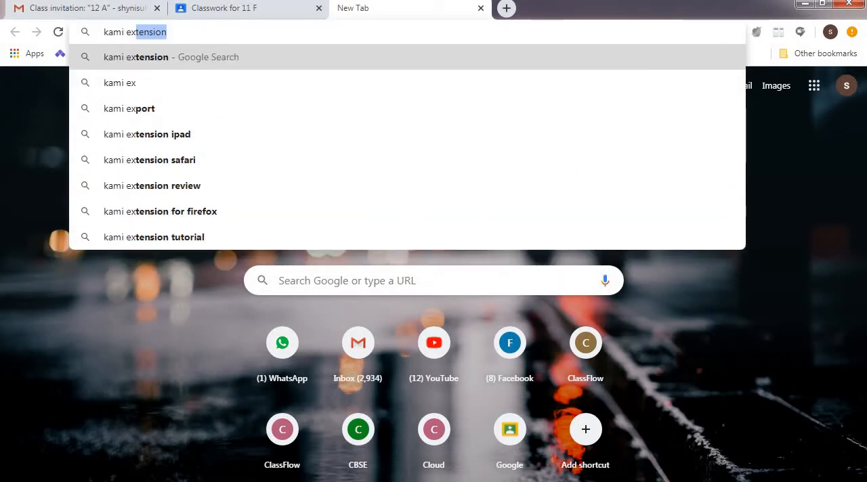
key("Return")
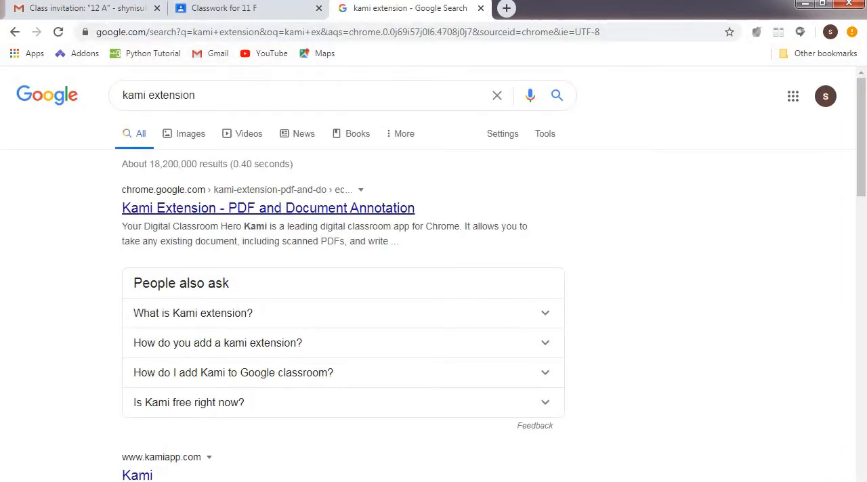
Install the Kami Extension - PDF and Document Annotation from the Chrome Web Store and approve its permissions.
left_click(268, 208)
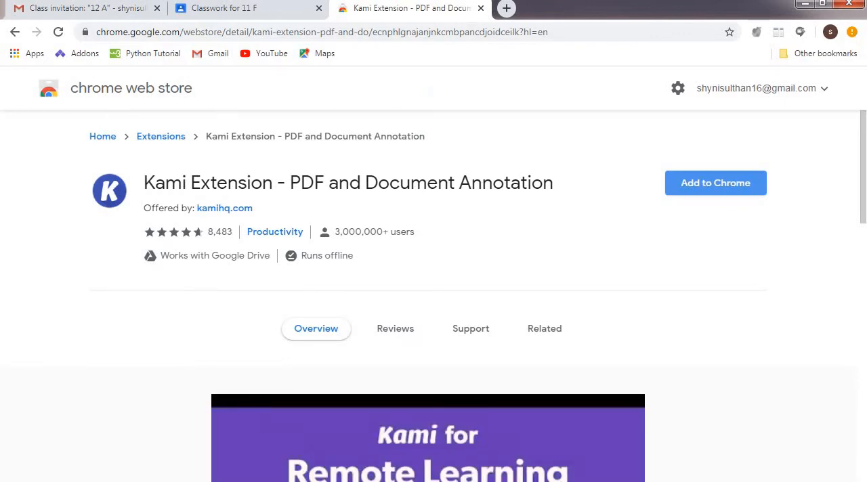
left_click(716, 183)
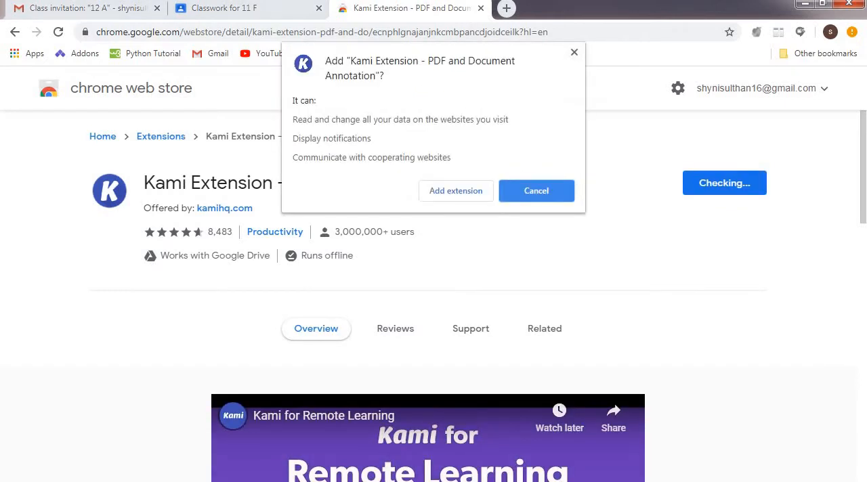
left_click(456, 191)
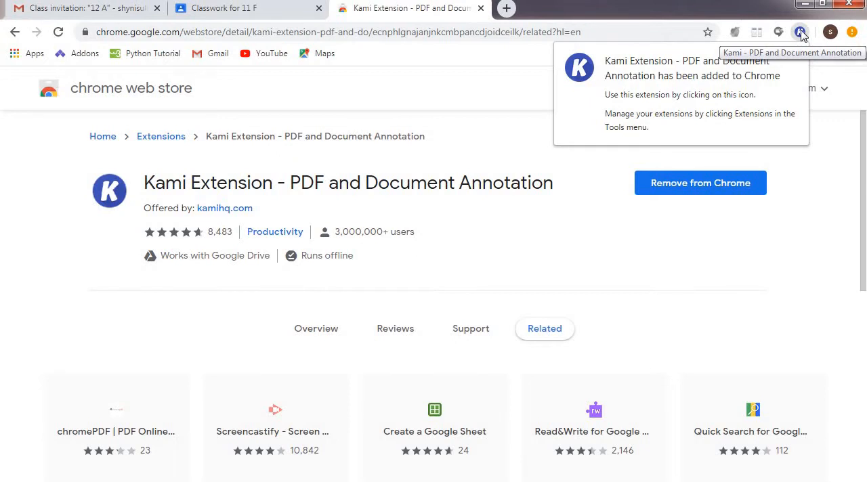
Launch the Kami extension, sign up with Google, and choose K-12 School as the use and Teacher as the role.
left_click(800, 32)
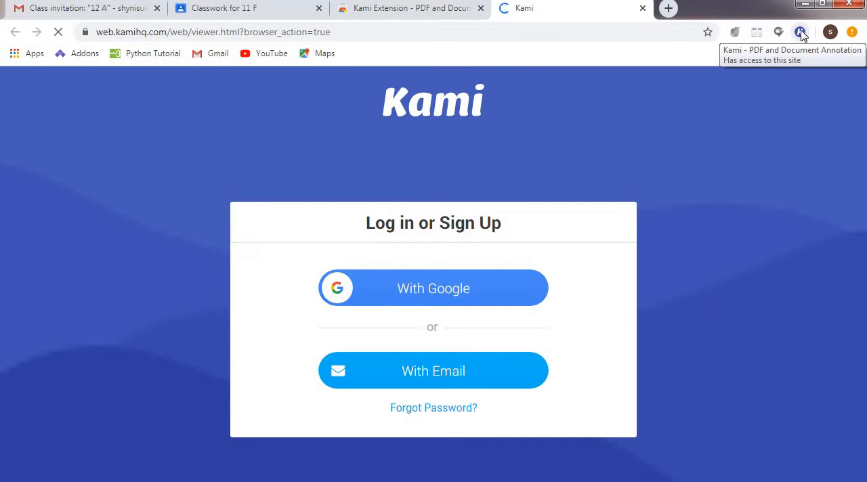
left_click(434, 300)
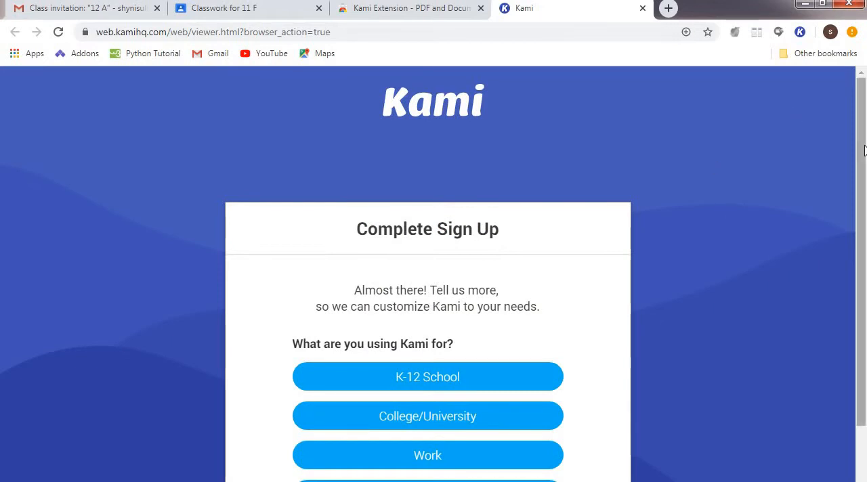
left_click_drag(864, 167, 864, 240)
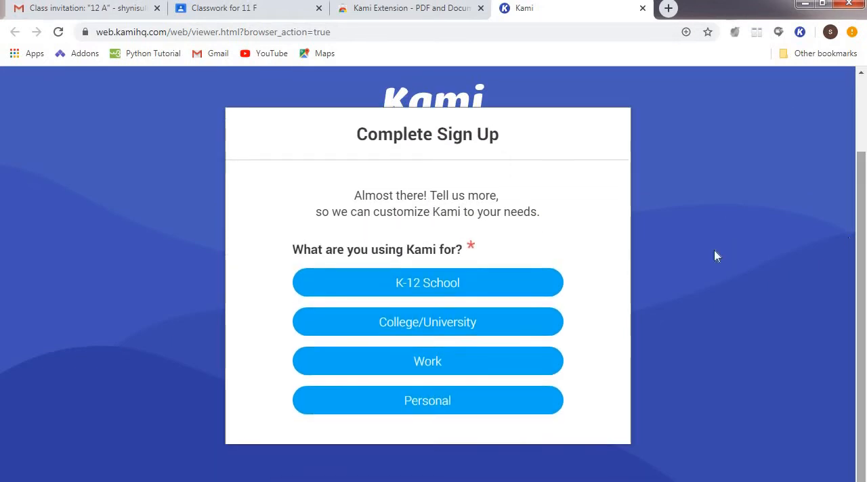
left_click(440, 287)
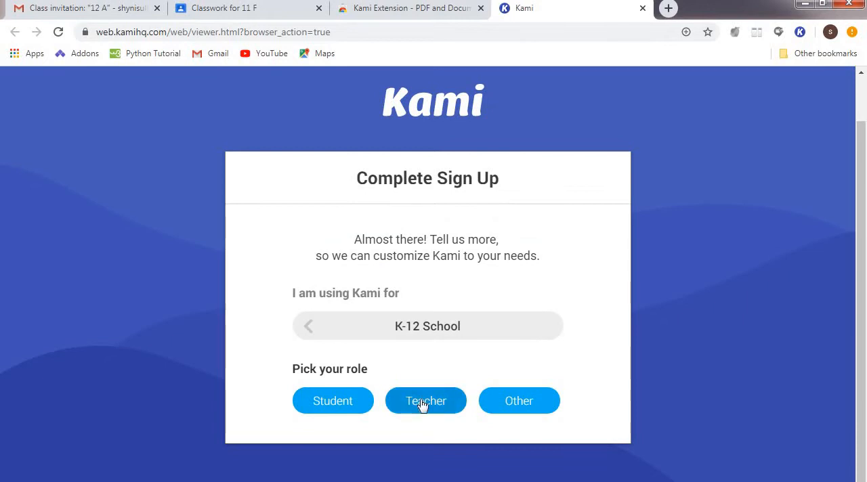
left_click(415, 405)
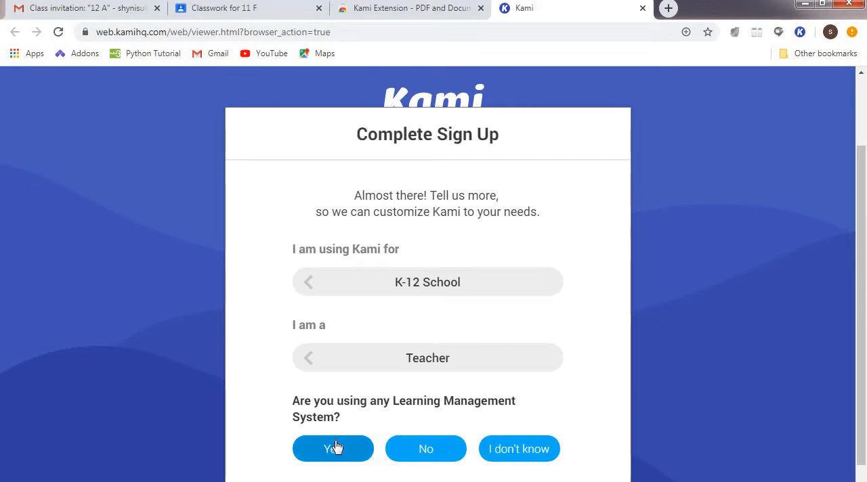
Choose Google Classroom as the learning management system in use, enter GMS as the school name, and finish the sign-up.
left_click(335, 449)
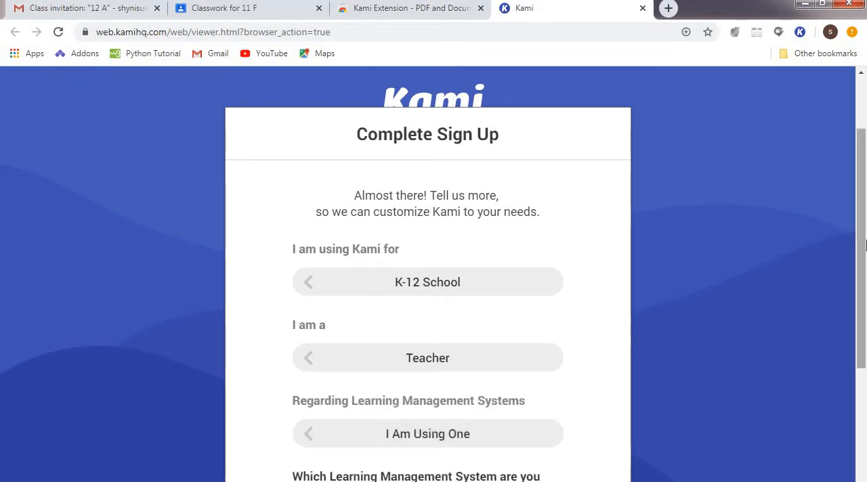
left_click_drag(866, 245, 865, 385)
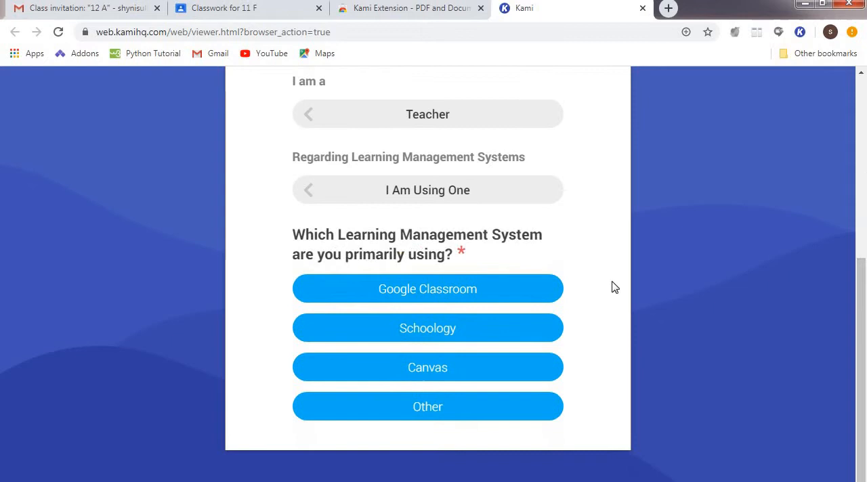
left_click(418, 293)
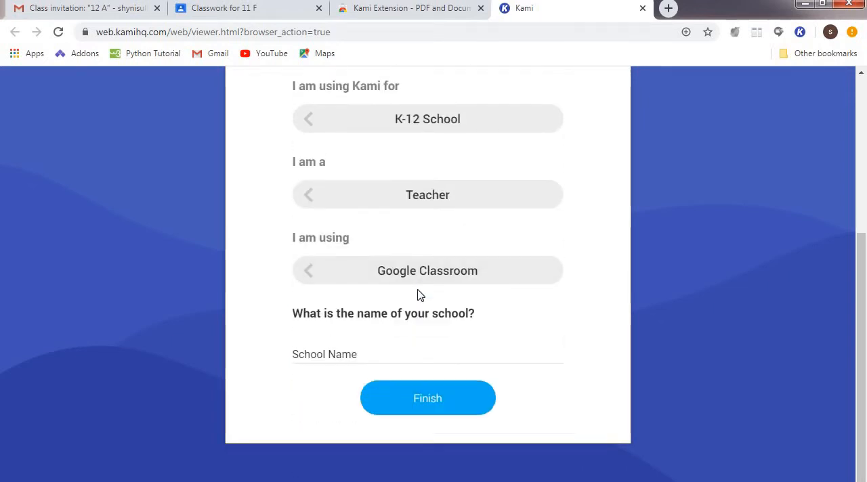
left_click(395, 356)
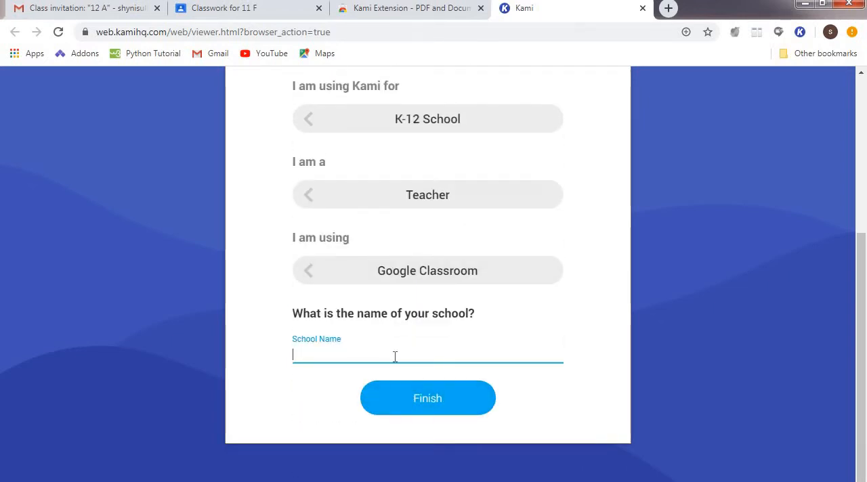
type("GMS")
left_click(415, 400)
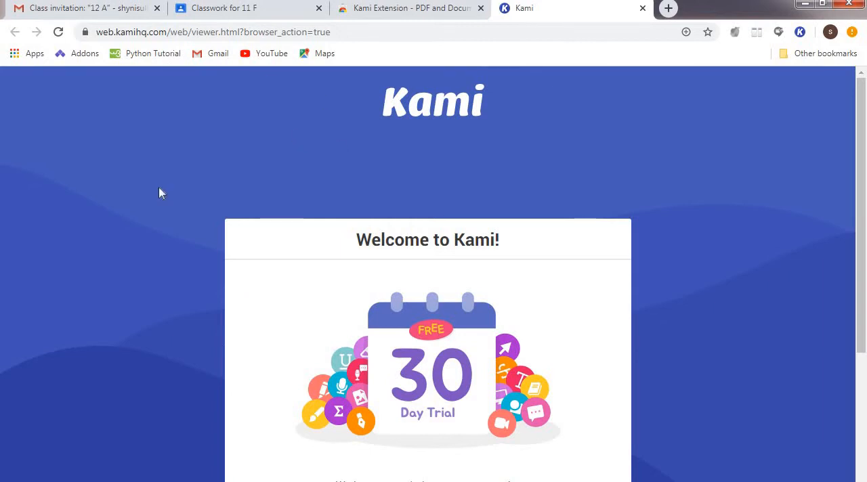
Close the Kami page, open the turned-in student submission for Assignment-1 in Google Classroom, and dismiss the introductory tips.
left_click(642, 9)
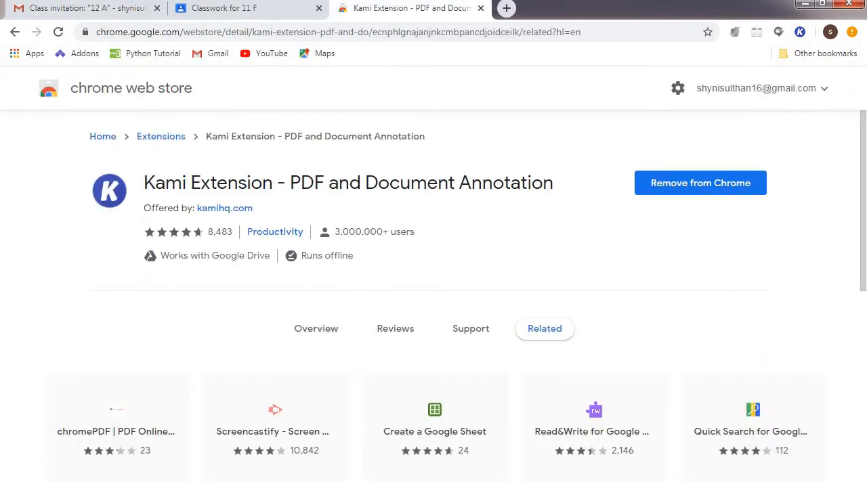
left_click(234, 8)
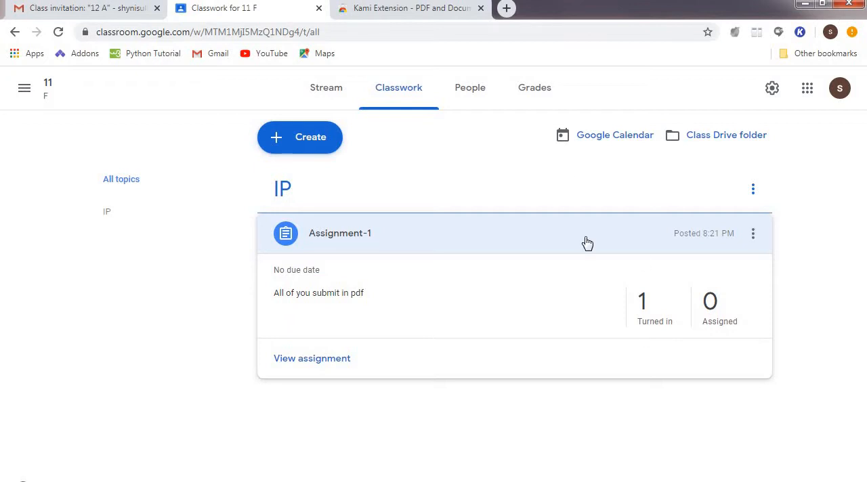
left_click(652, 317)
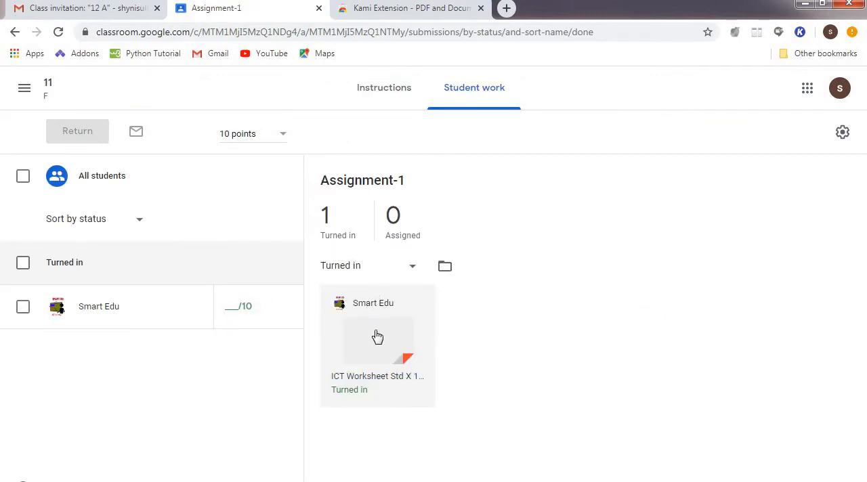
left_click(378, 341)
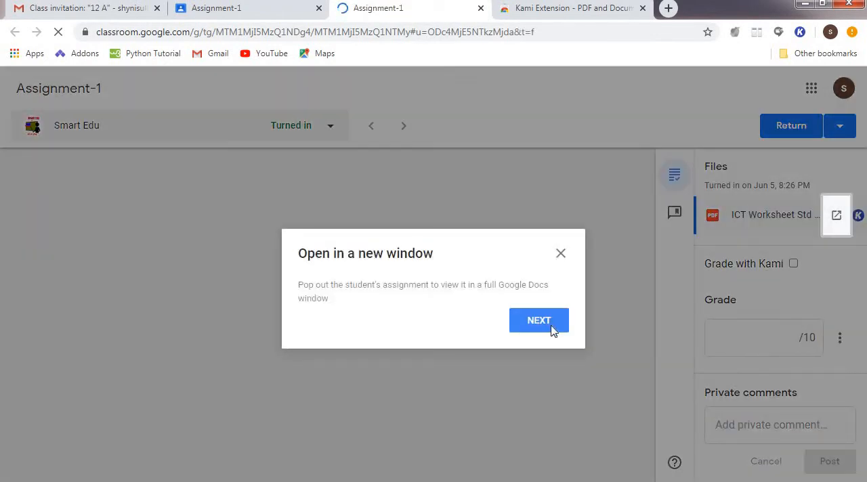
left_click(552, 330)
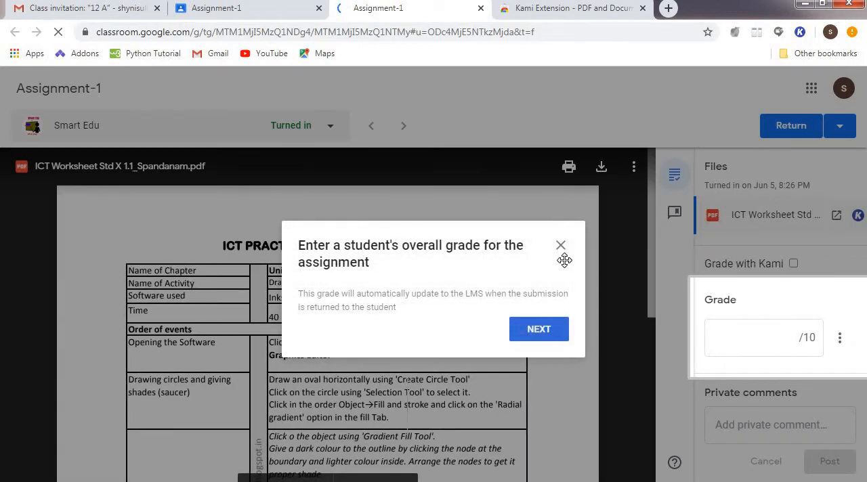
left_click(562, 247)
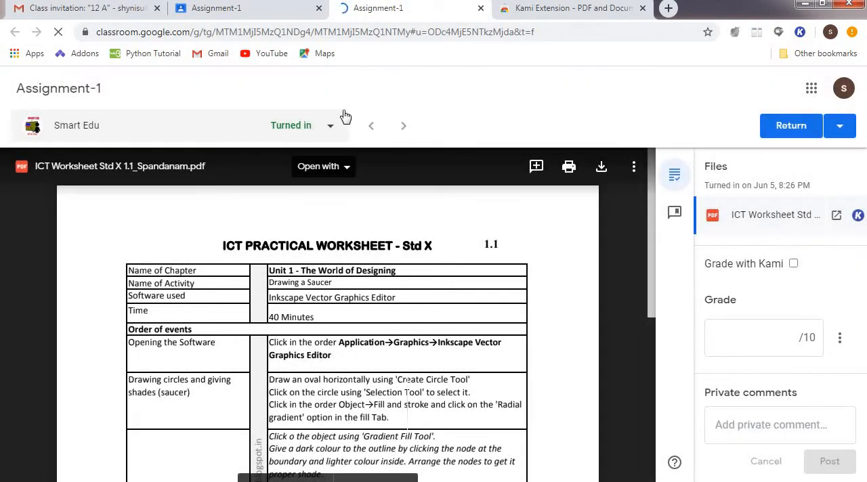
Open the submitted ICT worksheet PDF in Kami and authorize Kami's Google Drive access with the signed-in Google account.
left_click(346, 170)
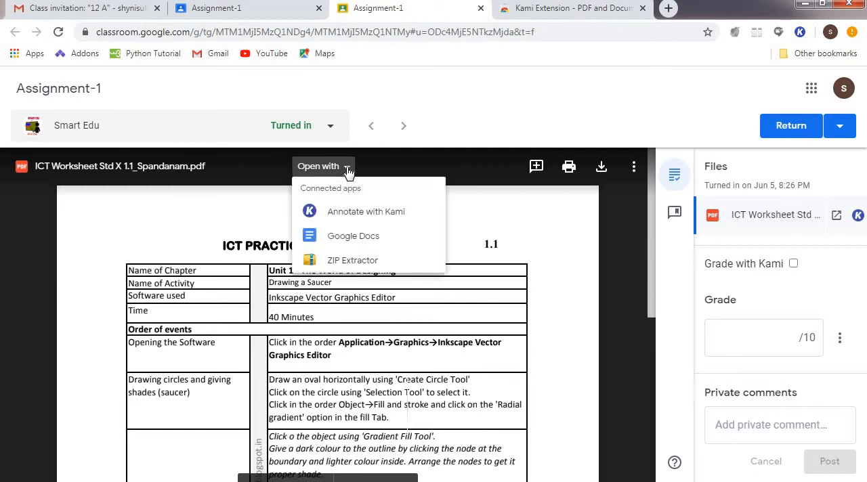
left_click(379, 214)
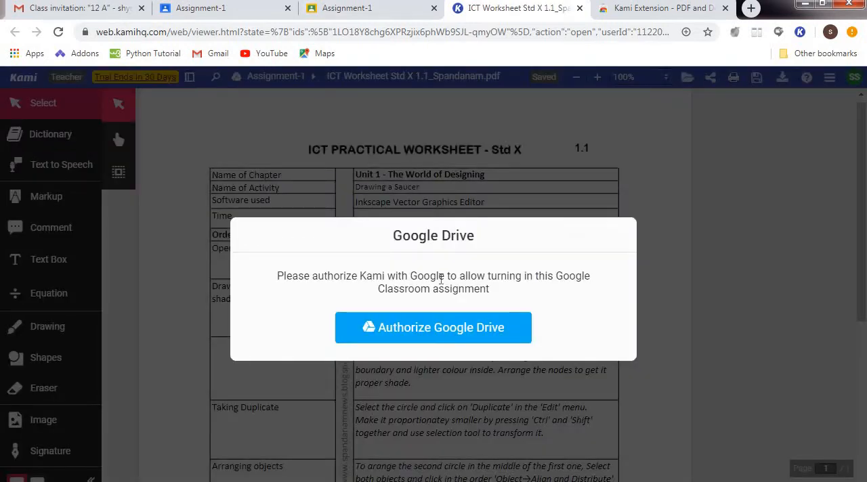
left_click(434, 327)
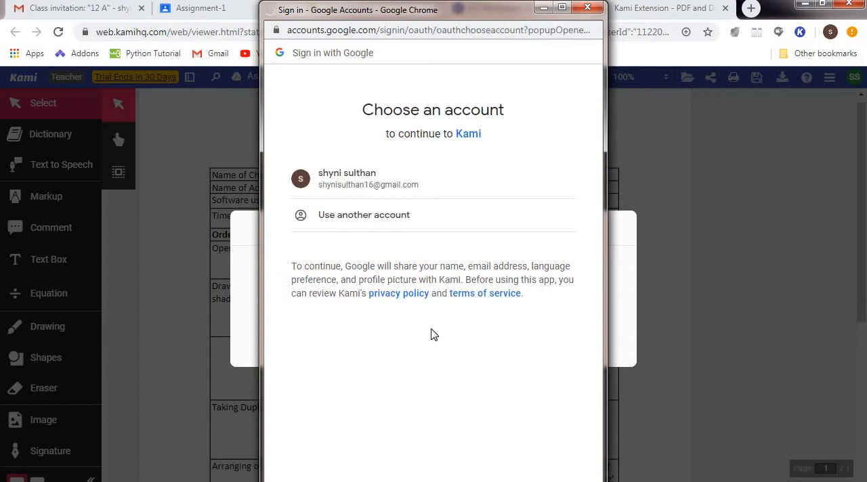
left_click(392, 179)
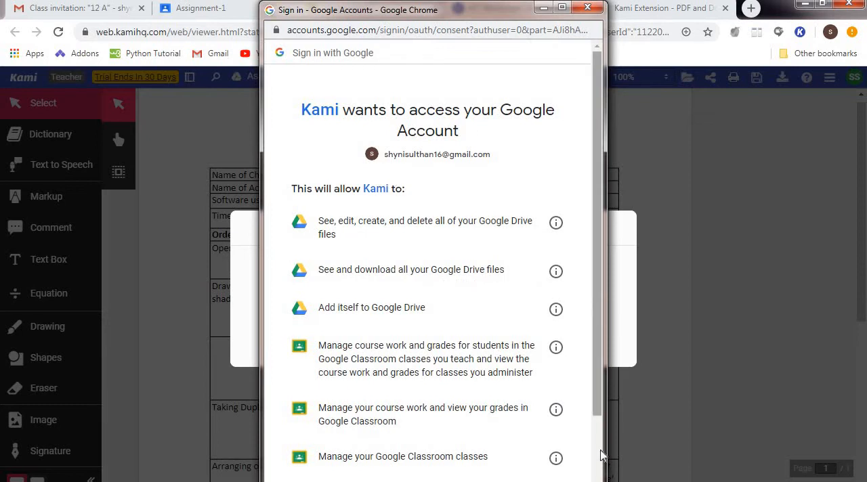
scroll(601, 453, "down", 3)
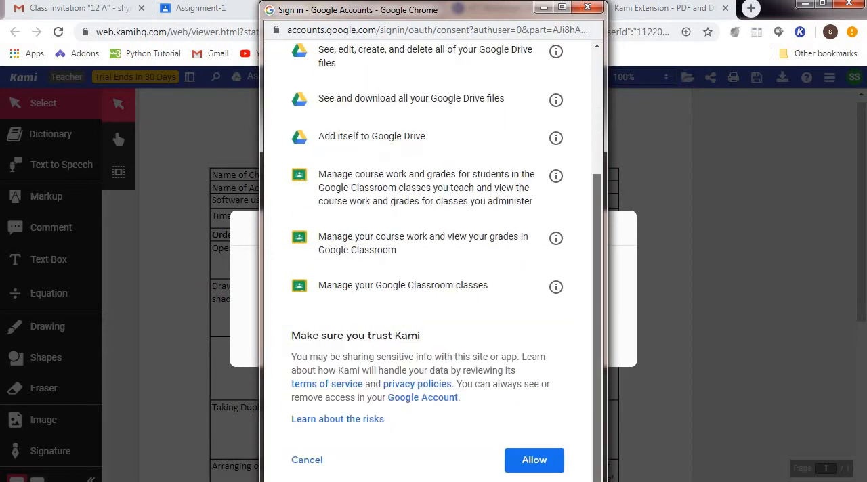
left_click(540, 466)
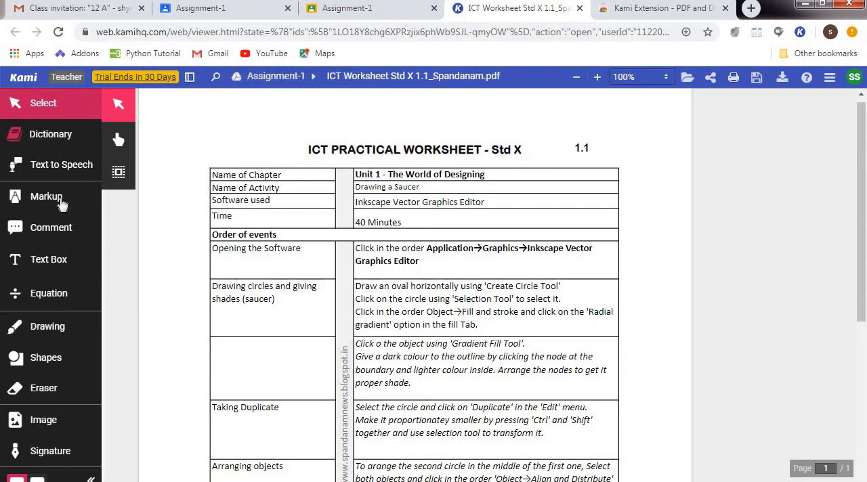
Set the Drawing tool's colour to red and tick the Opening the Software, Drawing circles and Taking Duplicate rows.
left_click(65, 330)
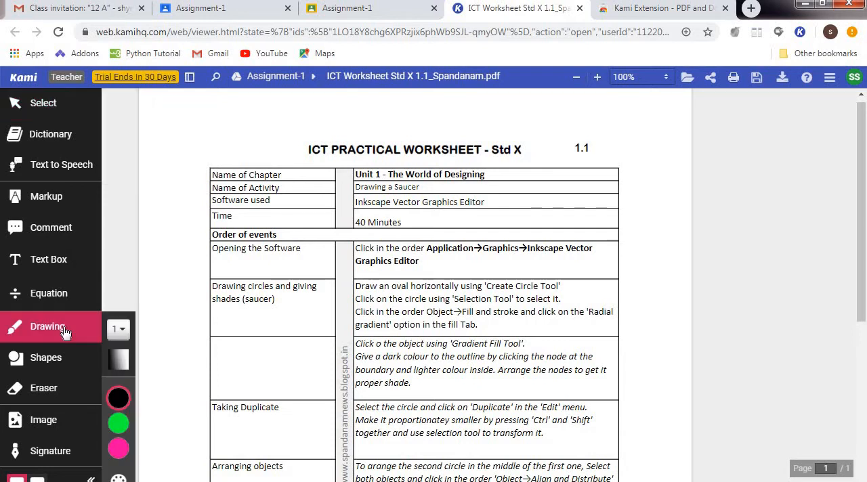
left_click(120, 401)
left_click(154, 424)
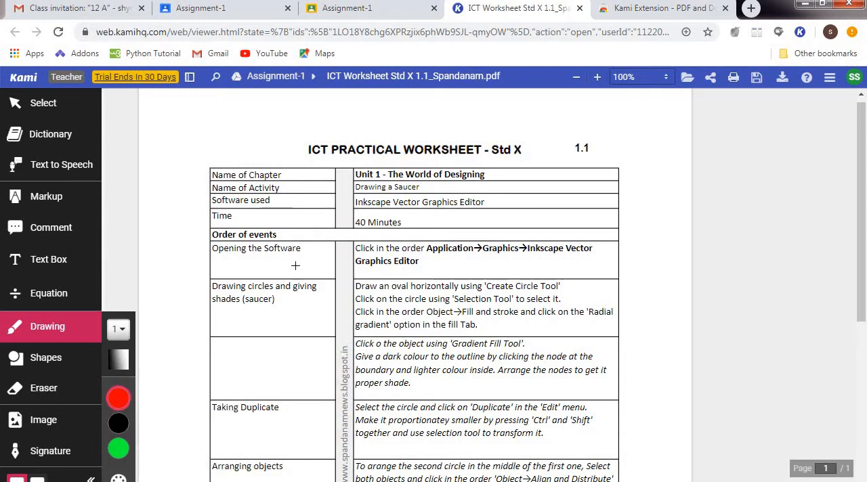
left_click_drag(284, 312, 291, 322)
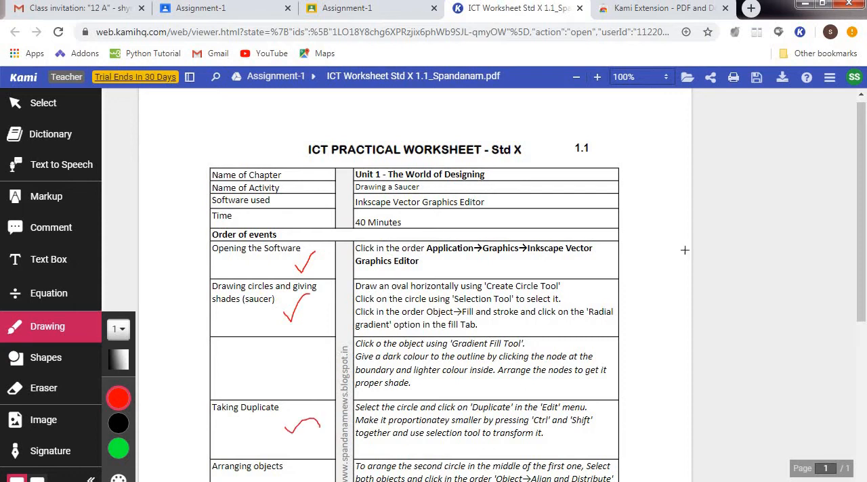
Tick the Arranging objects, Grouping Objects and Save rows, cross the Gradient Fill Tool row, and handwrite 10 above the table.
left_click_drag(863, 235, 864, 345)
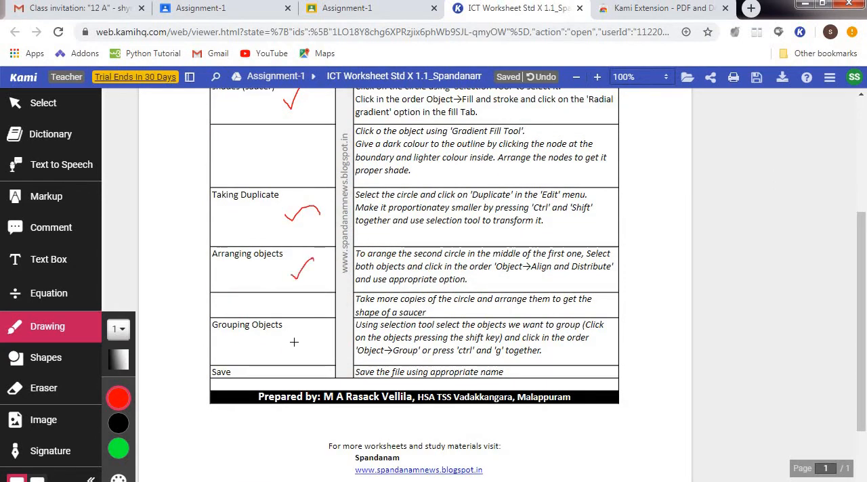
left_click_drag(295, 335, 313, 329)
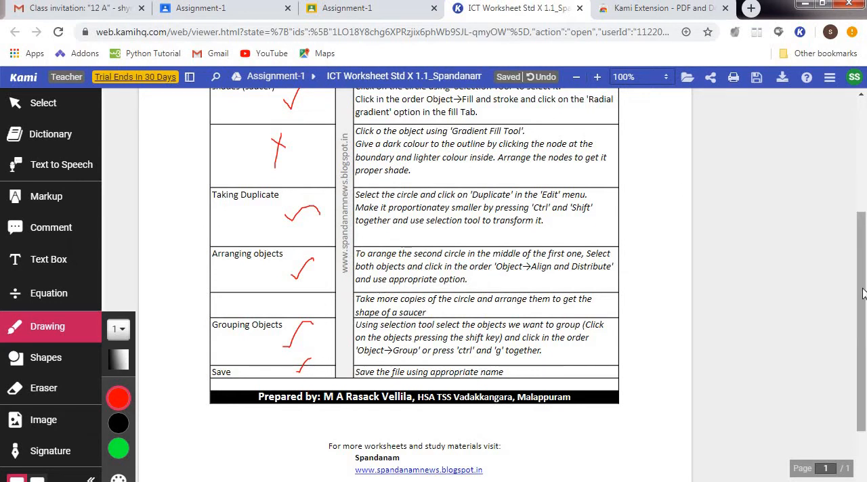
left_click_drag(861, 275, 852, 151)
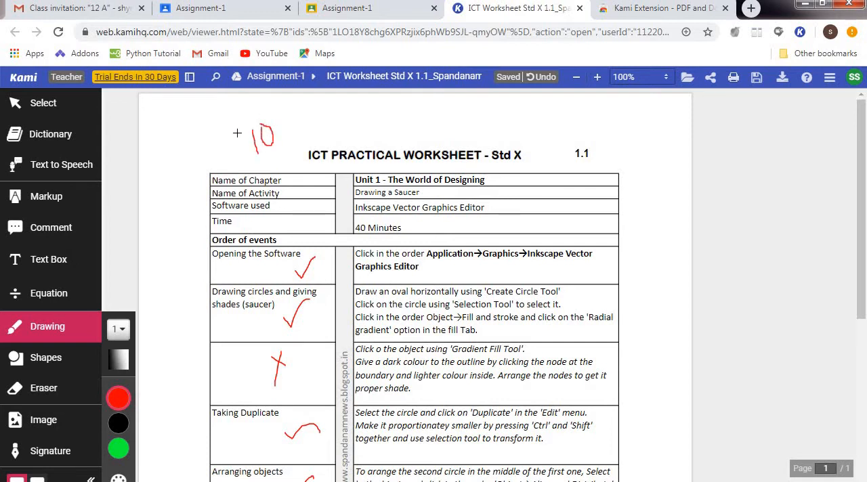
Handwrite 9 and a fraction line above the 10 to complete the mark, and draw and upload a new signature.
mouse_move(237, 133)
left_mouse_down()
mouse_move(268, 108)
mouse_move(237, 116)
left_mouse_up()
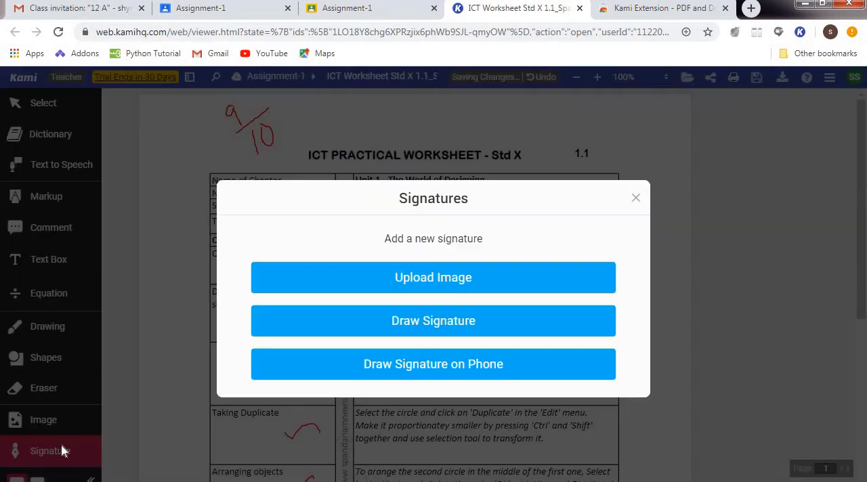
left_click(60, 450)
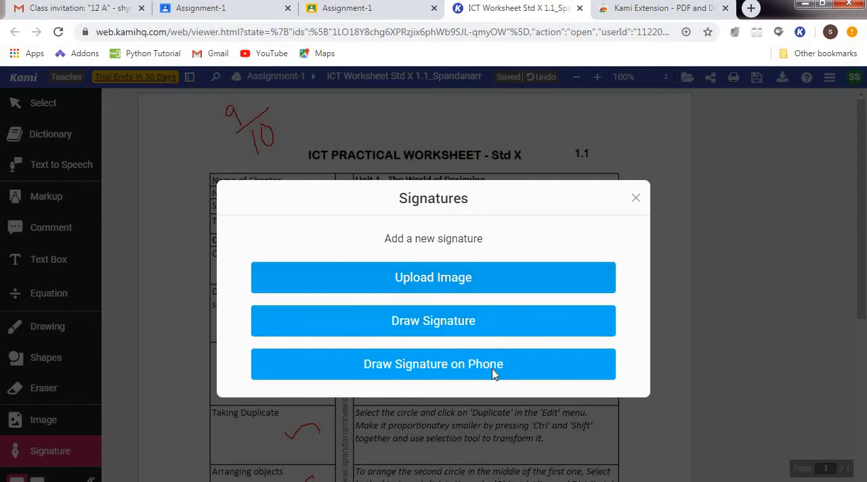
left_click(460, 321)
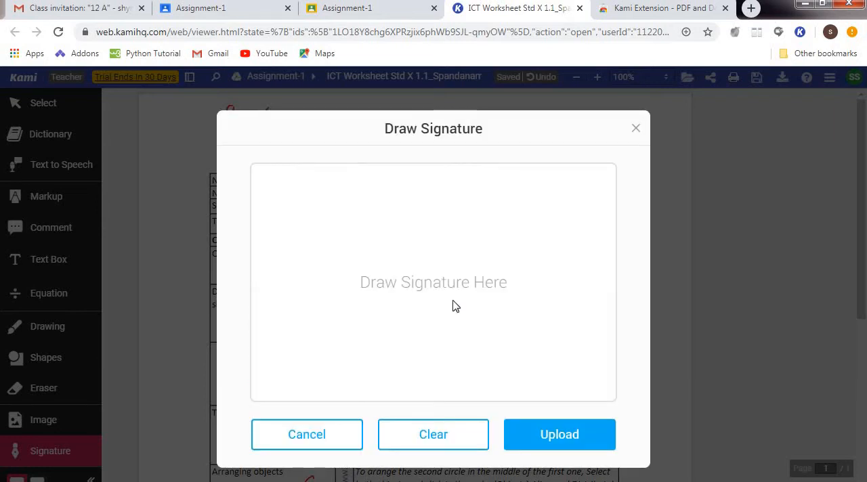
mouse_move(381, 334)
left_mouse_down()
mouse_move(381, 258)
mouse_move(389, 302)
mouse_move(389, 261)
mouse_move(401, 277)
mouse_move(416, 263)
mouse_move(422, 298)
mouse_move(427, 257)
mouse_move(440, 262)
mouse_move(431, 202)
mouse_move(447, 238)
mouse_move(424, 301)
left_mouse_up()
left_click_drag(401, 337, 449, 278)
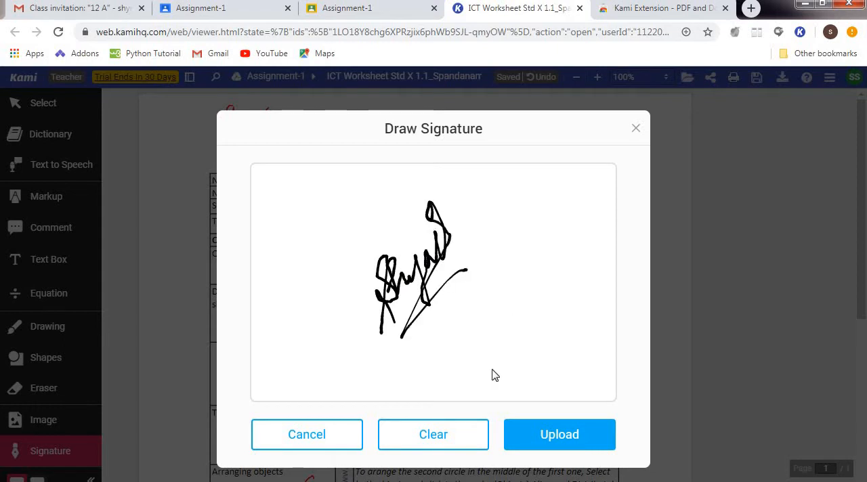
left_click(549, 437)
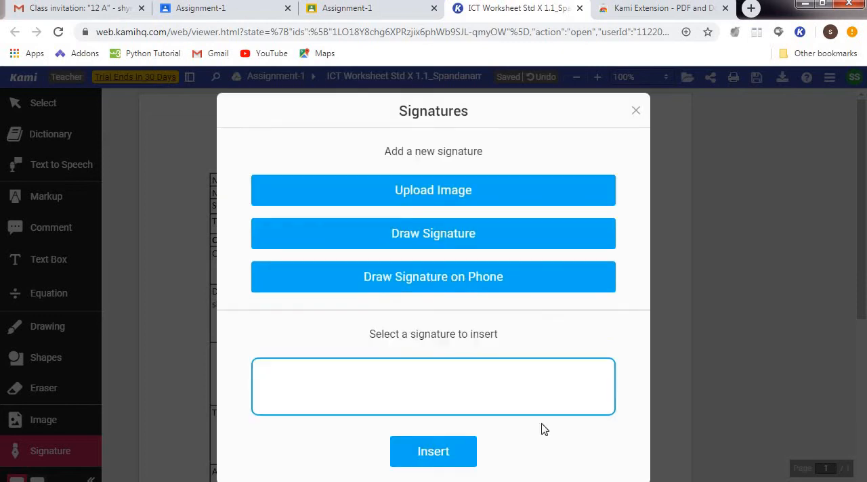
Insert the drawn signature beside the handwritten 9/10 mark above the worksheet table and adjust its size.
left_click(435, 455)
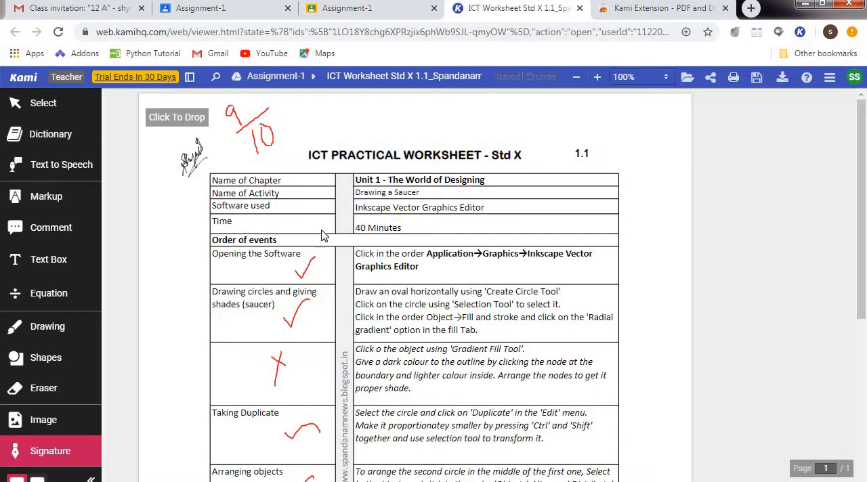
left_click(266, 107)
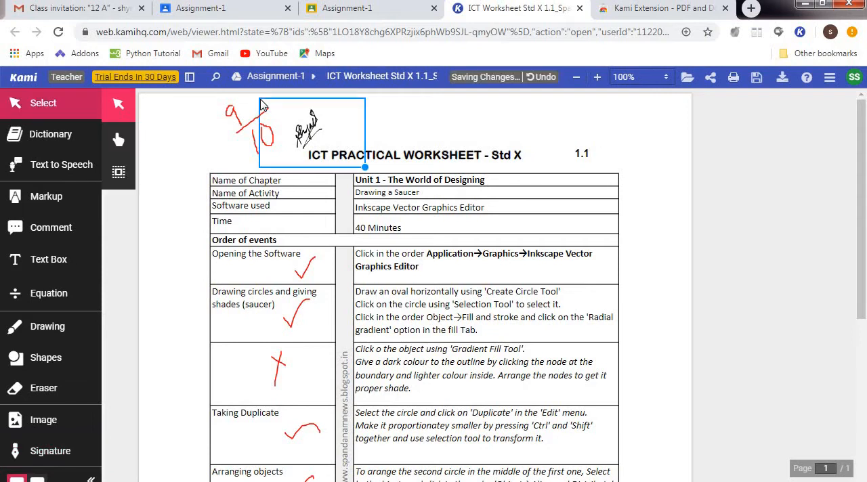
mouse_move(321, 120)
left_mouse_down()
mouse_move(298, 113)
mouse_move(341, 135)
left_mouse_up()
left_click(428, 140)
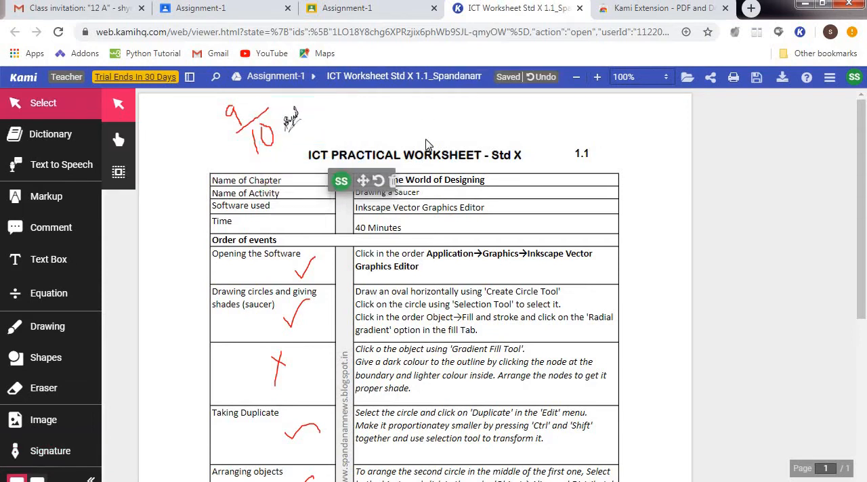
left_click(298, 129)
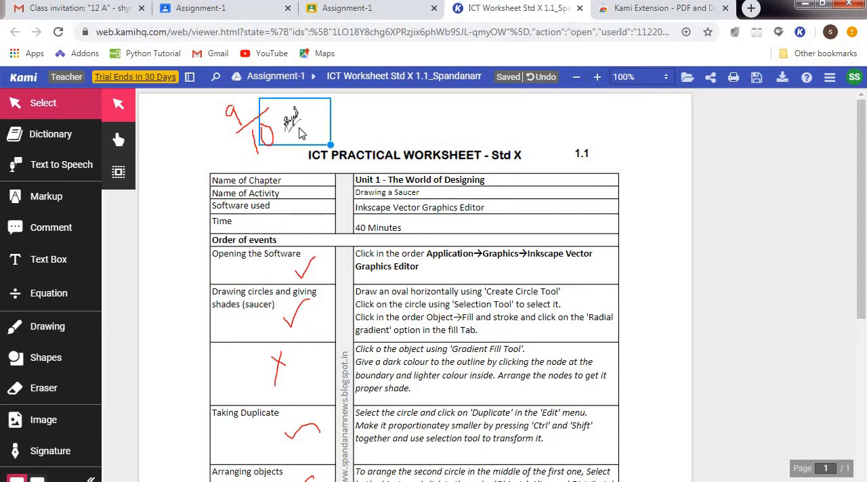
left_click_drag(331, 144, 368, 164)
left_click(515, 98)
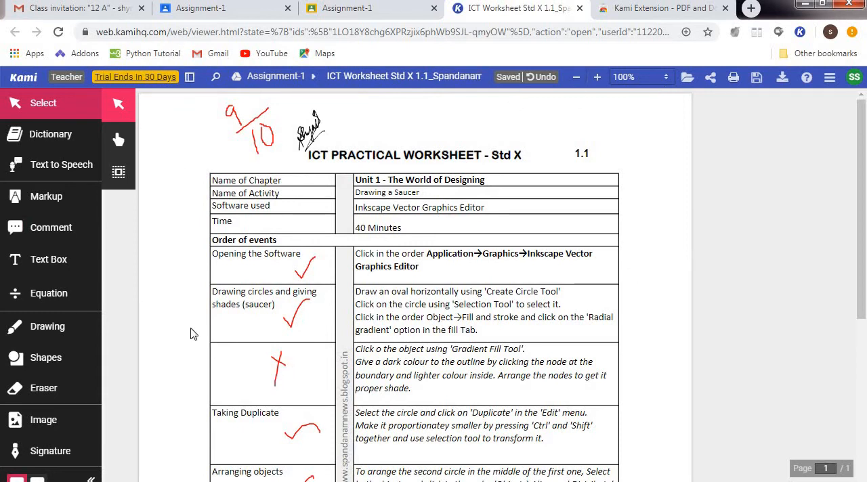
left_click(62, 238)
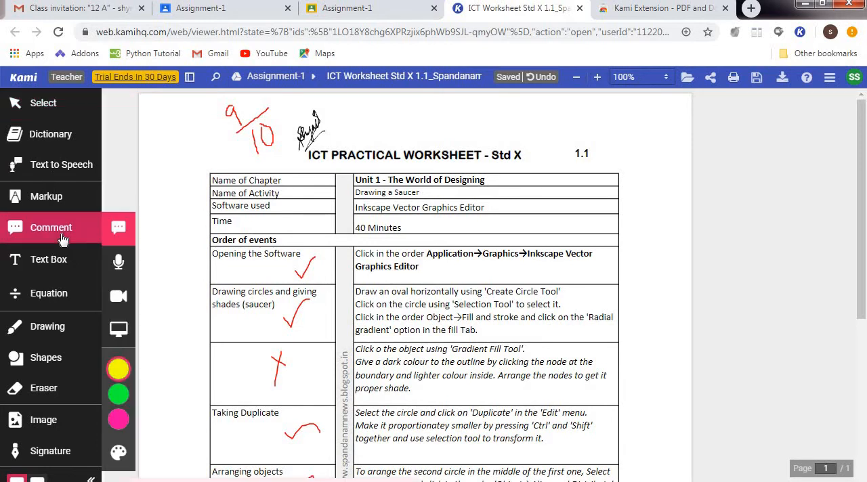
left_click(119, 233)
left_click(119, 266)
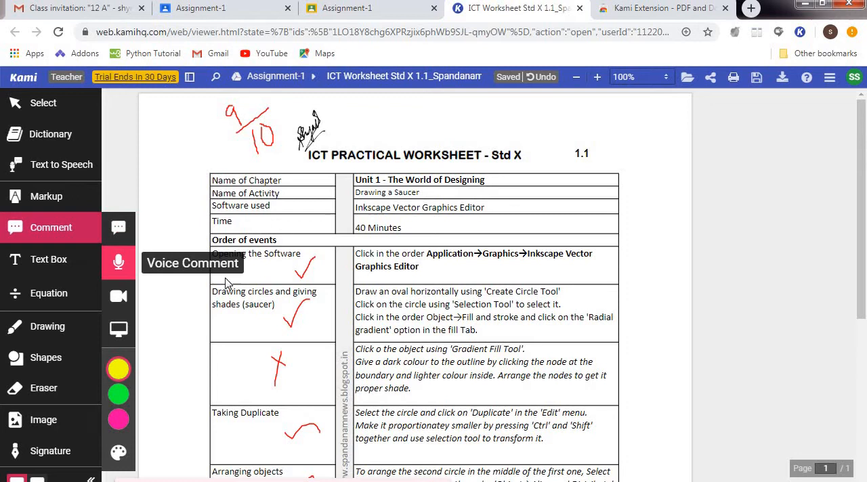
left_click(269, 380)
left_click(119, 296)
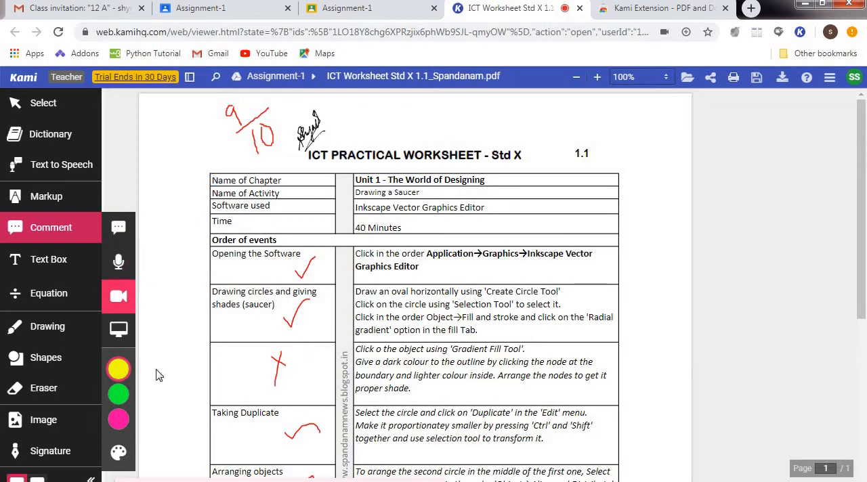
Add a text comment reading "Good Work" to the word Name in the Name of Chapter row.
left_click(120, 230)
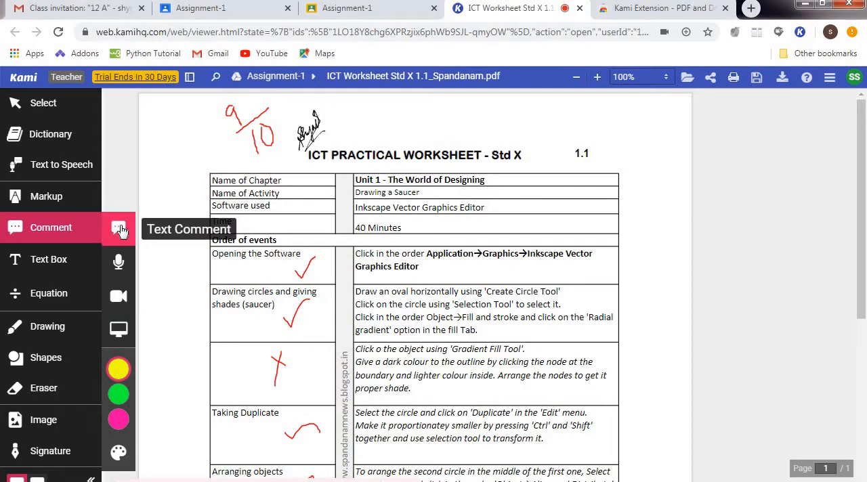
scroll(241, 357, "down", 2)
left_click(242, 357)
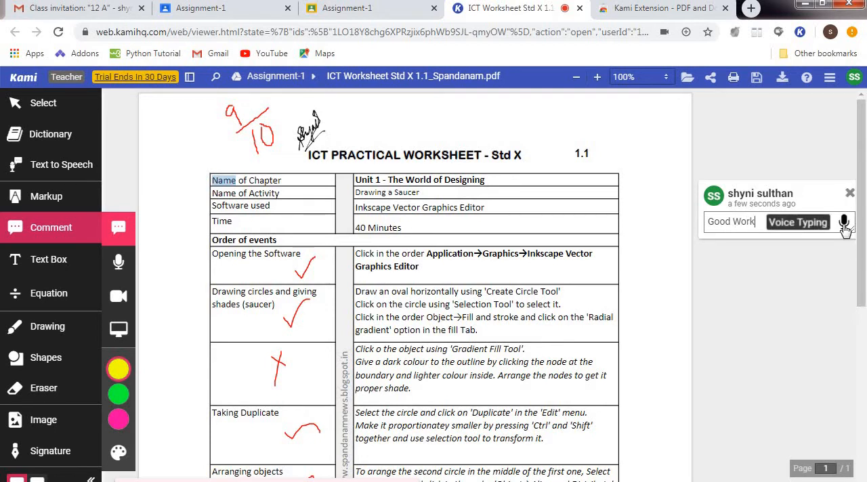
left_click(833, 262)
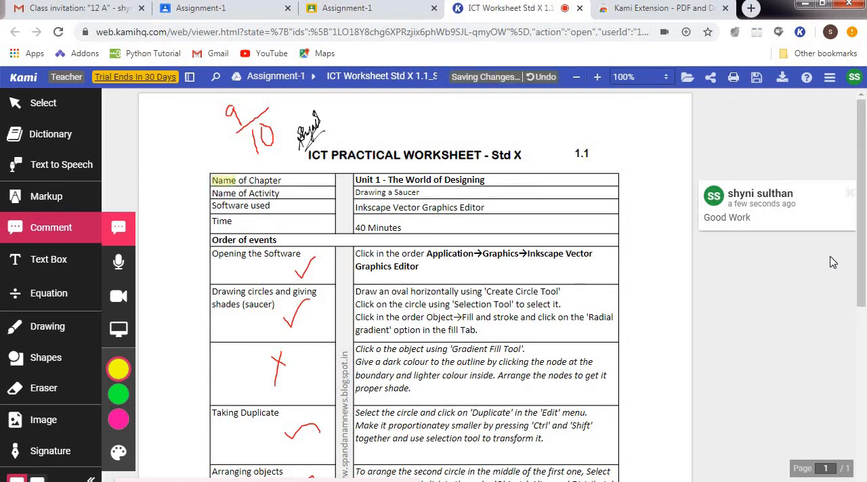
Record one voice comment below the red cross and another on the instruction text in the Gradient Fill Tool row.
left_click(120, 263)
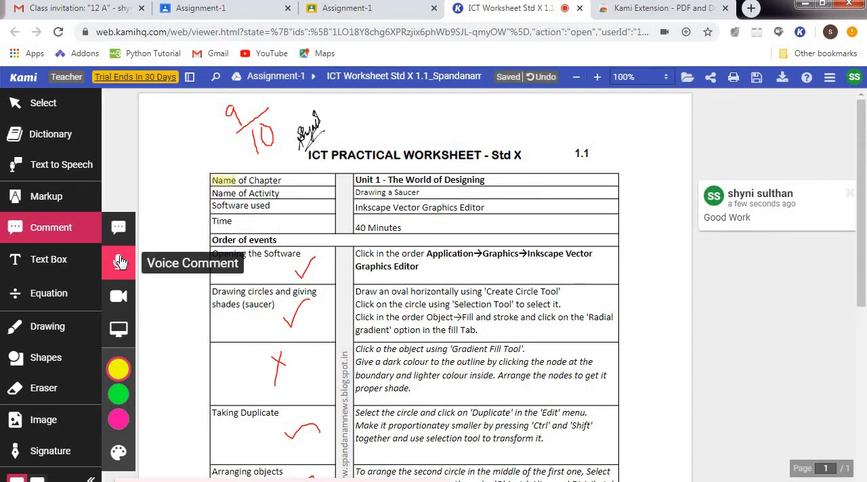
left_click(288, 388)
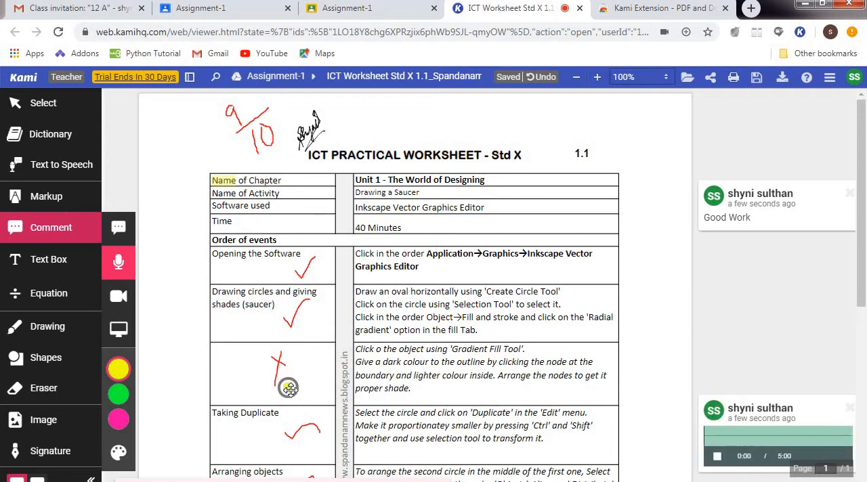
left_click(717, 458)
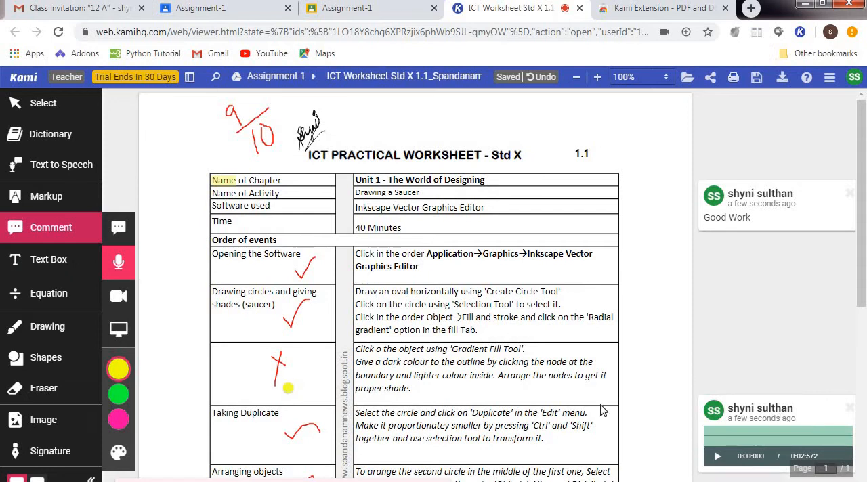
left_click(565, 369)
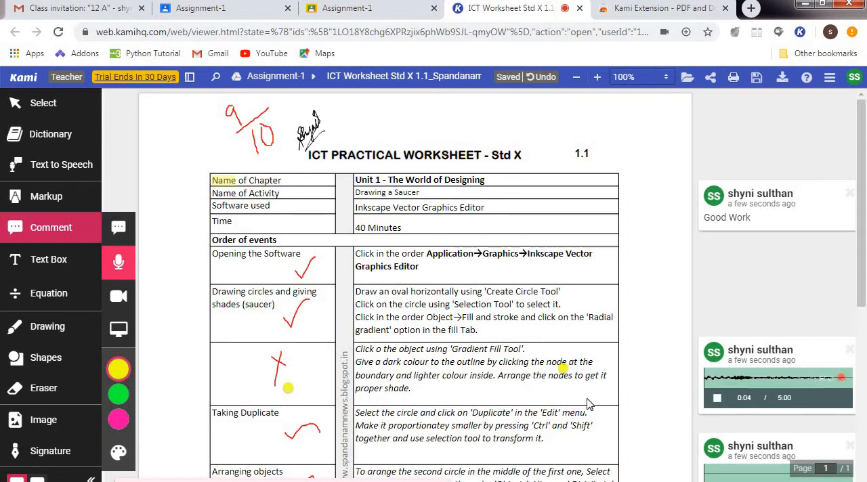
left_click(718, 399)
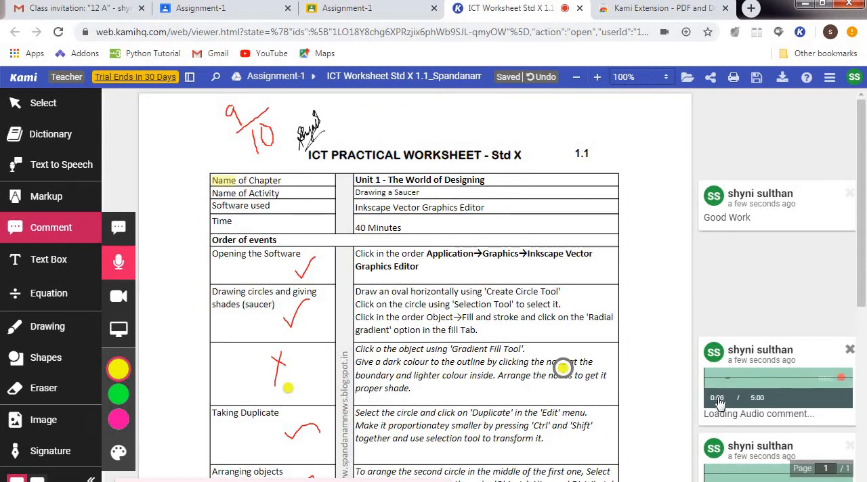
Record a video comment beside the red cross in the Gradient Fill Tool row, allowing Kami to use the camera.
left_click(120, 303)
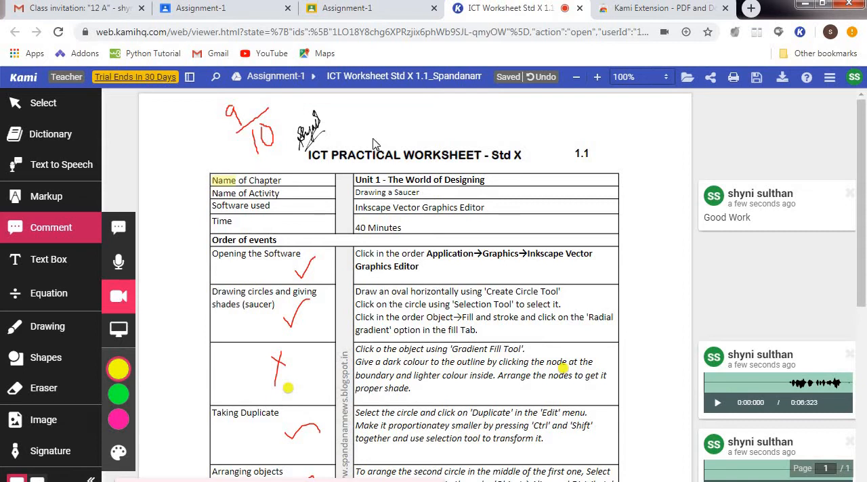
left_click(306, 357)
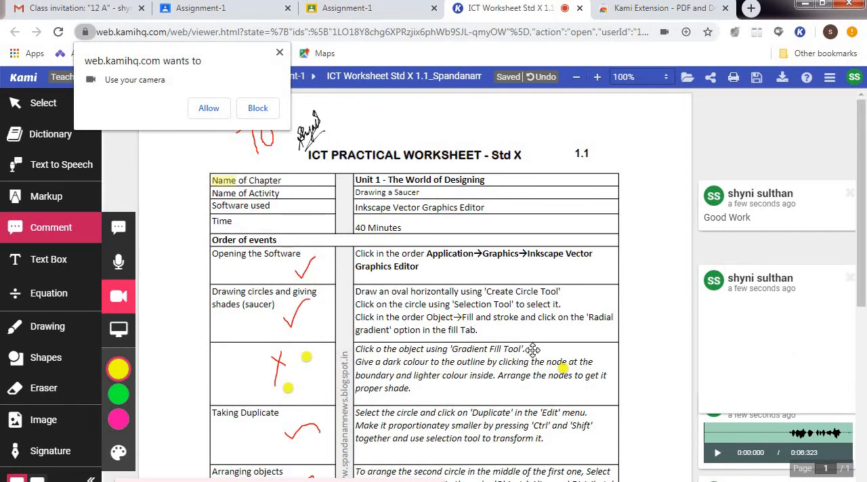
left_click(207, 113)
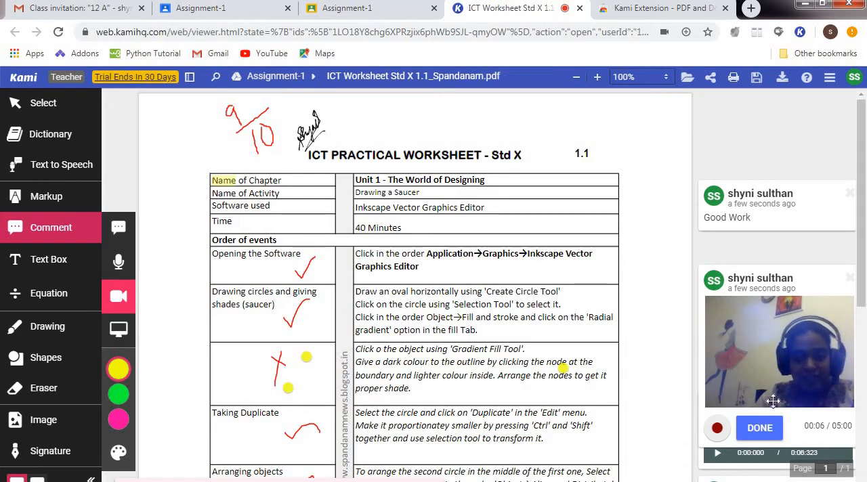
left_click(759, 428)
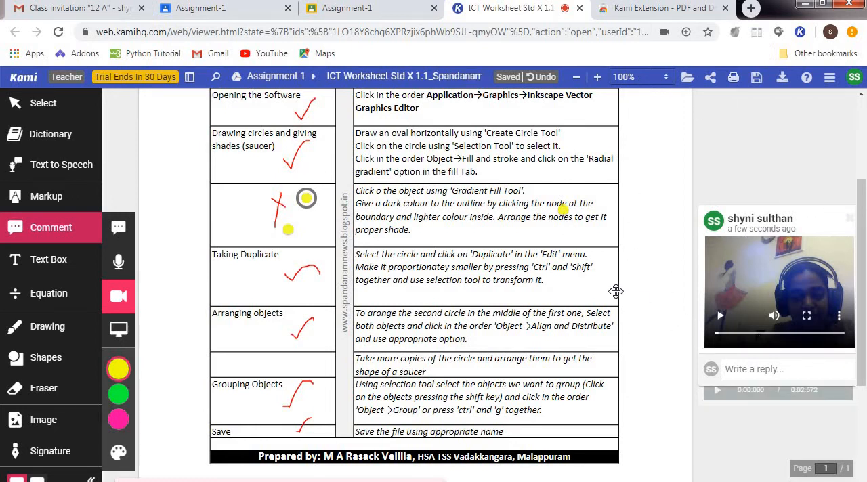
Save the annotated worksheet to Google Drive and close the Kami document.
left_click(759, 84)
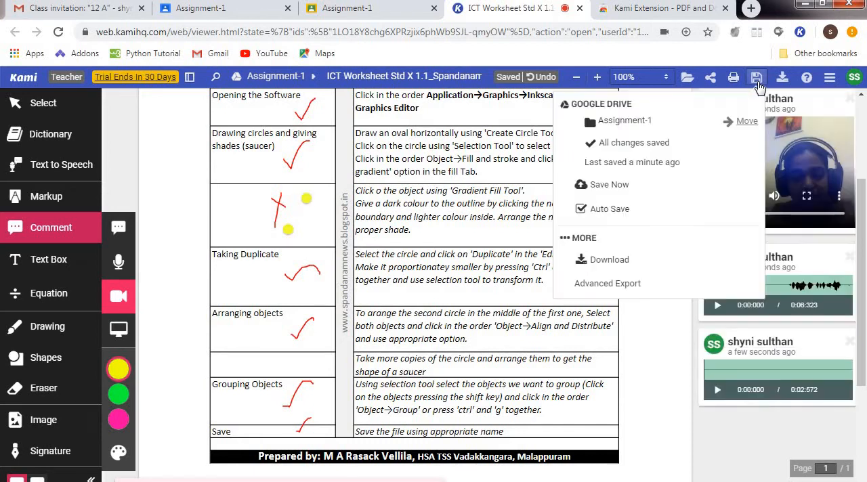
left_click(641, 193)
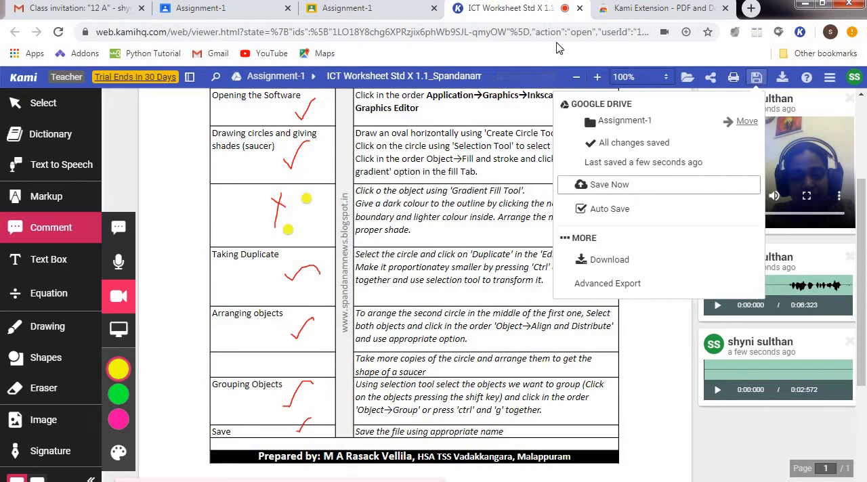
left_click(580, 9)
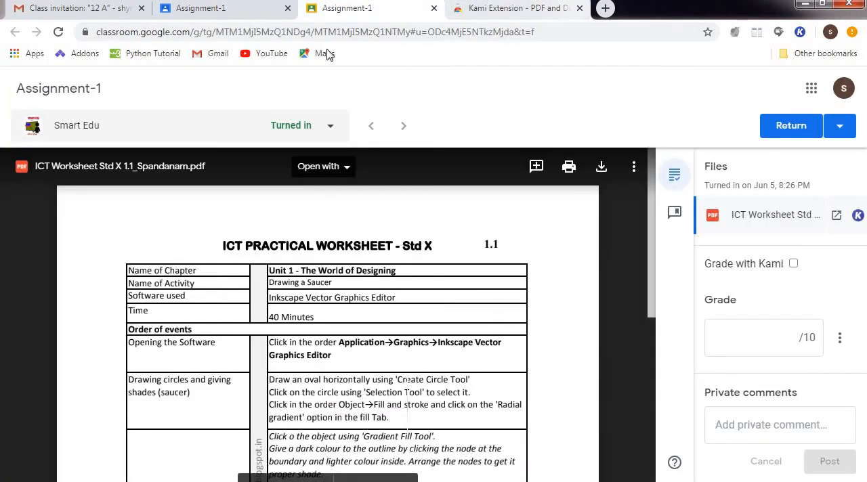
Reopen the turned-in worksheet from the Assignment-1 student work page in Google Classroom and close the outdated submission tab.
left_click(225, 12)
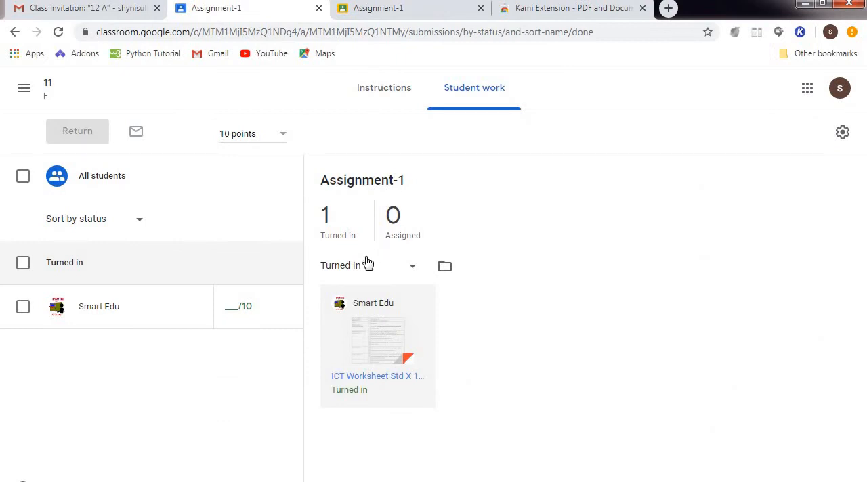
left_click(387, 344)
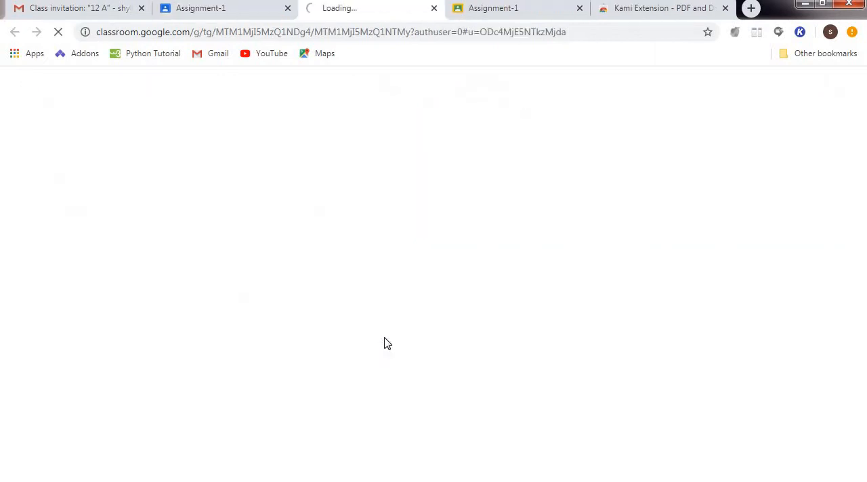
left_click(582, 8)
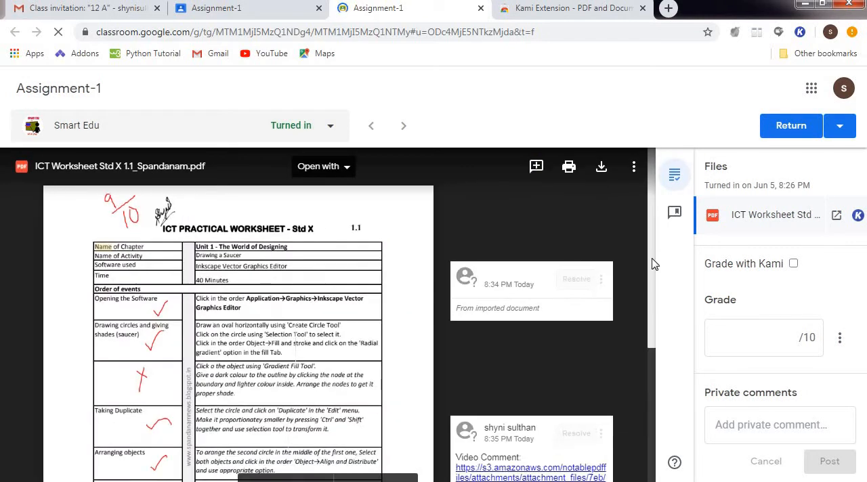
Check the annotated worksheet and set the submission's grade to 9 out of 10.
scroll(655, 325, "down", 3)
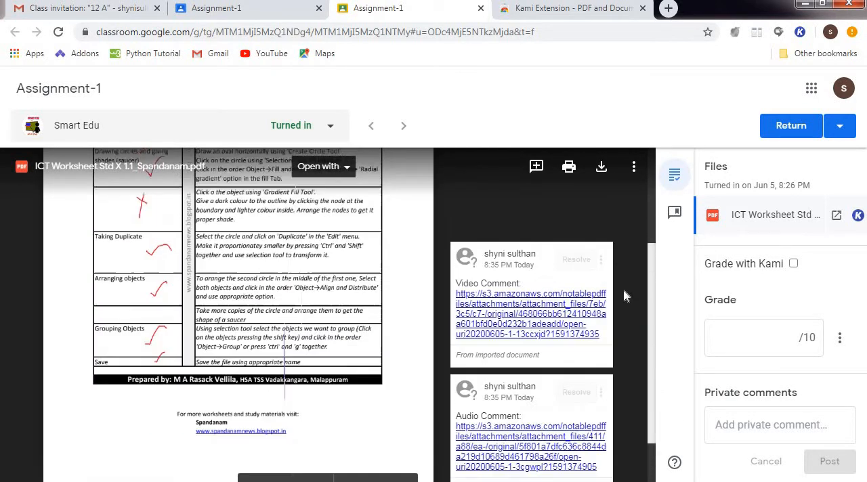
scroll(623, 288, "up", 3)
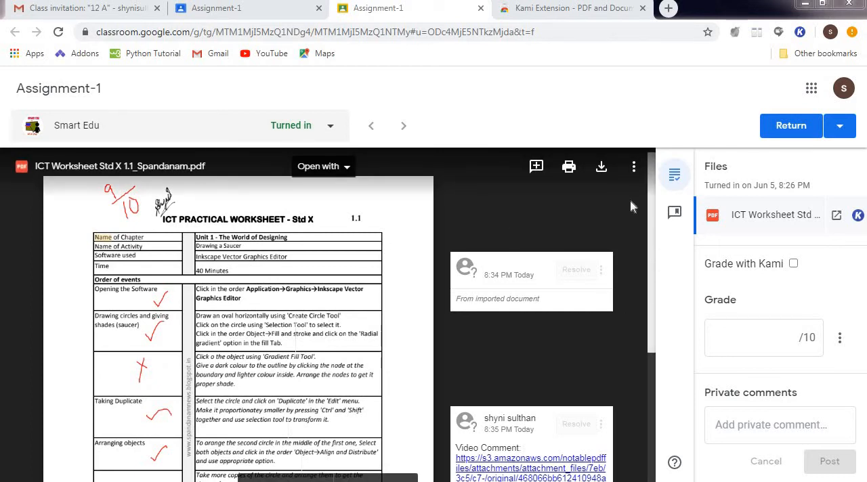
left_click(765, 337)
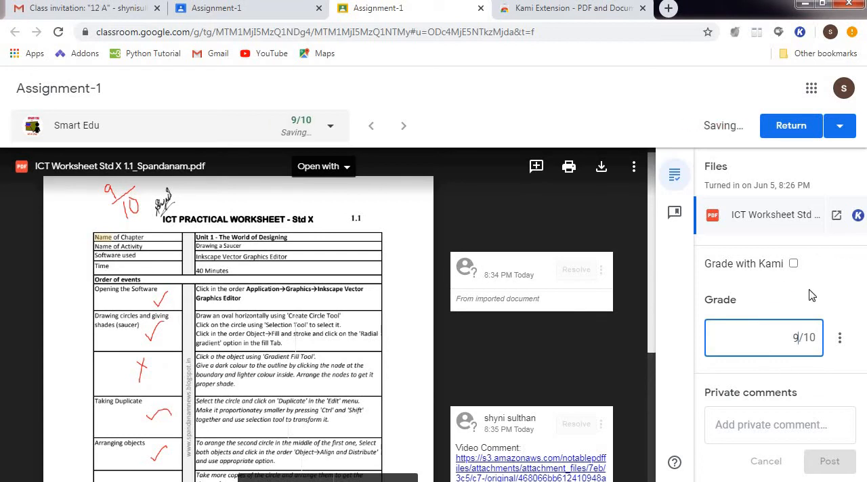
Return the graded worksheet to the student, close the submission page, and go back to the class's classwork list.
left_click(791, 127)
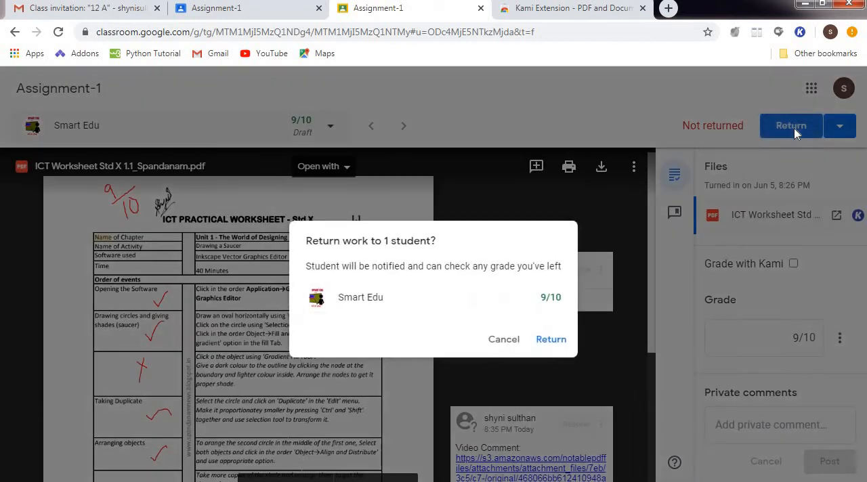
left_click(557, 345)
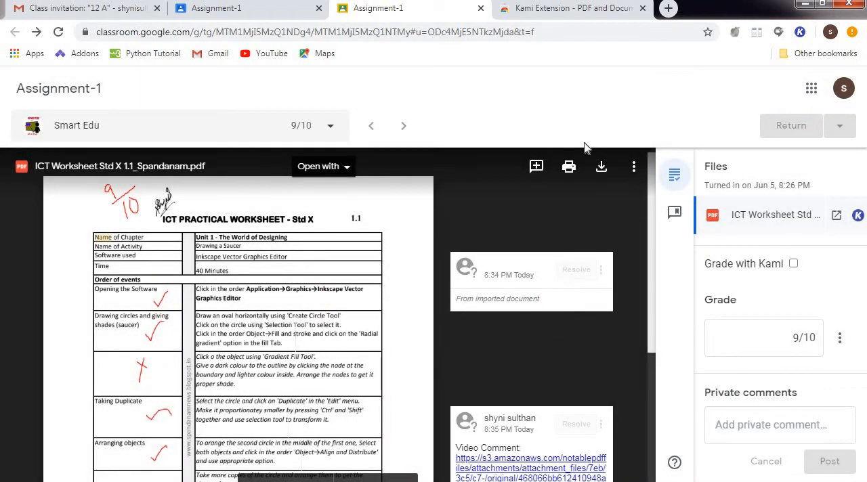
left_click(481, 8)
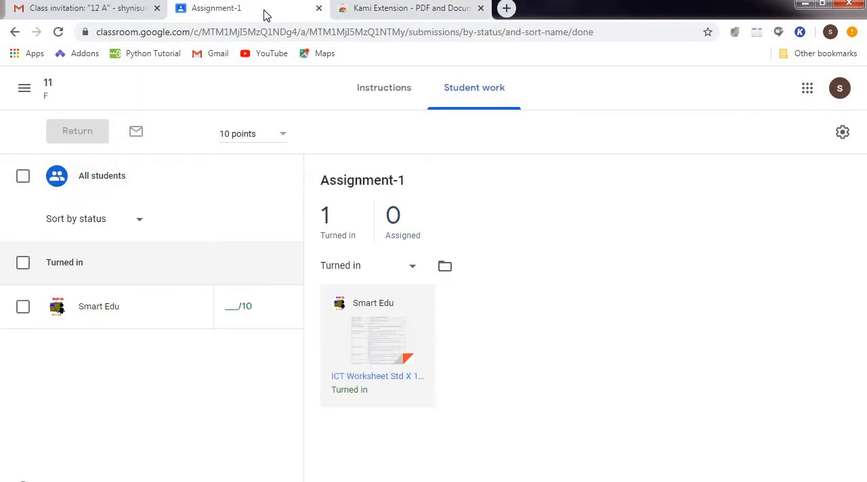
left_click(13, 34)
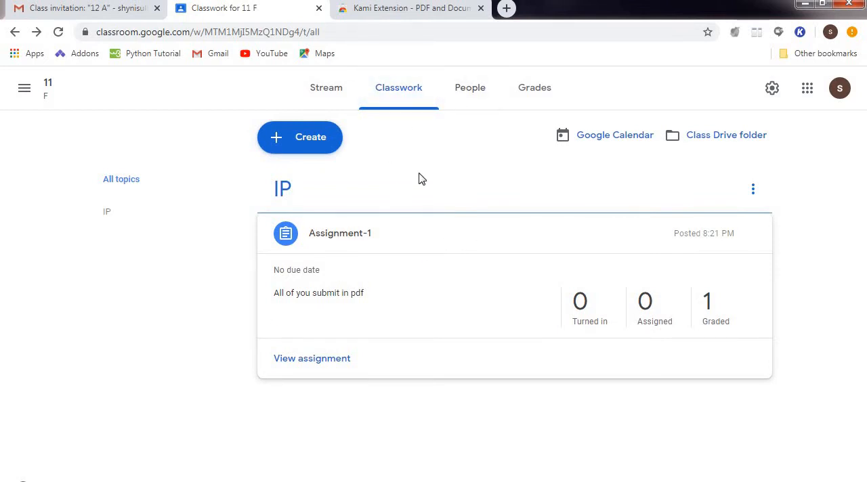
Open dochub.com in a new browser window and sign in with the school Google account.
key("ctrl+n")
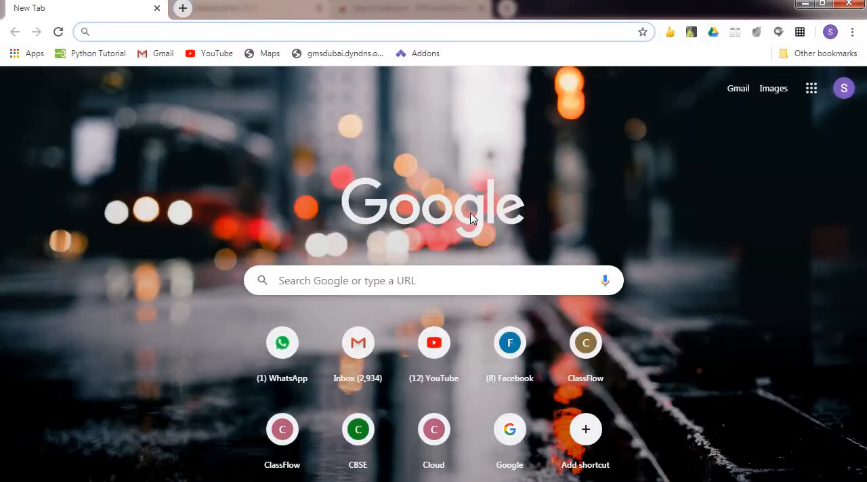
left_click(240, 29)
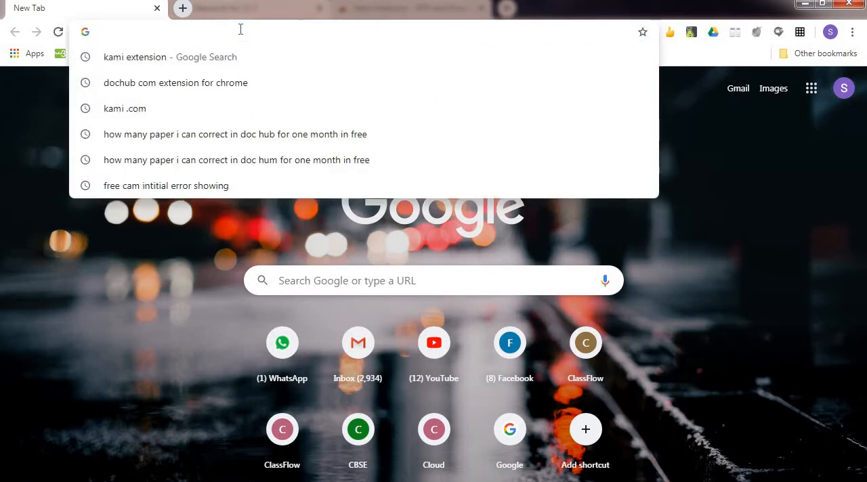
type("do")
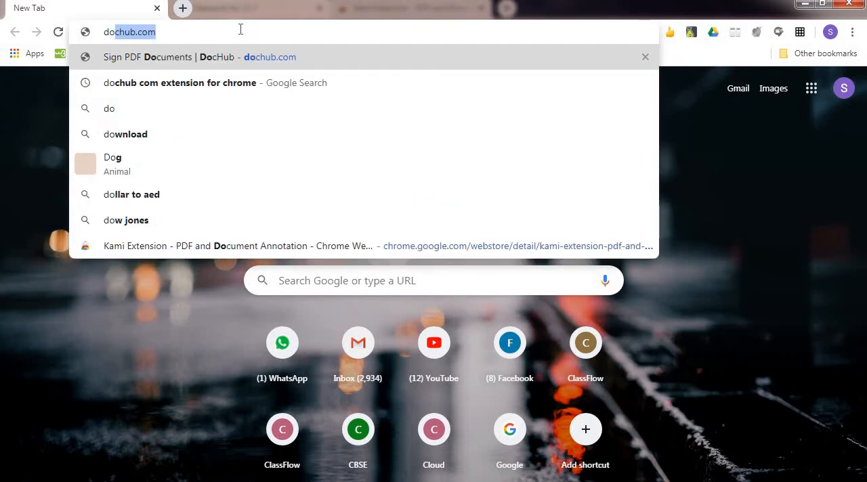
type("chu")
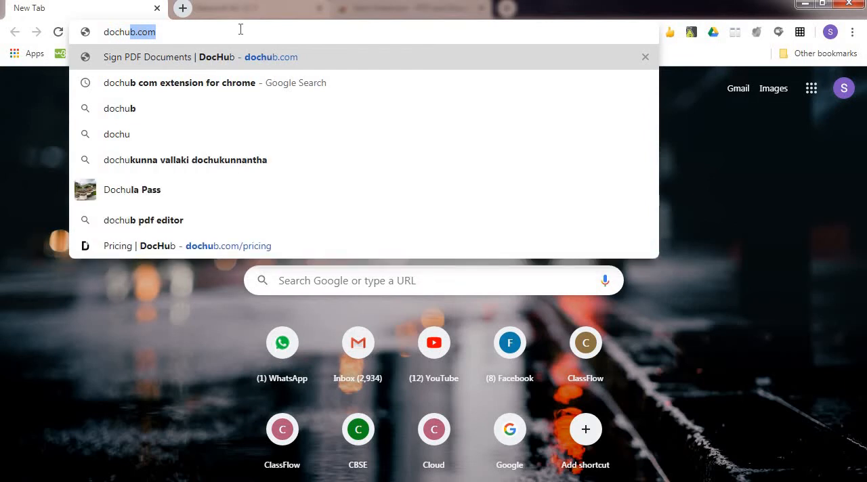
type("b.com")
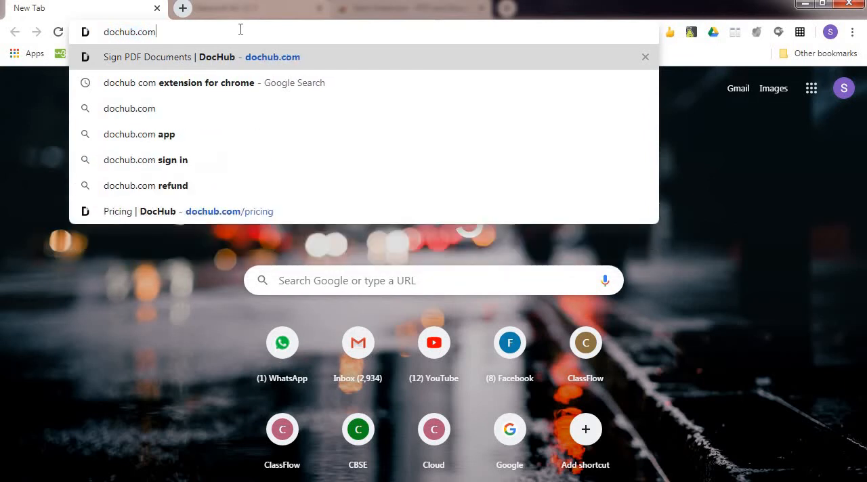
key("Return")
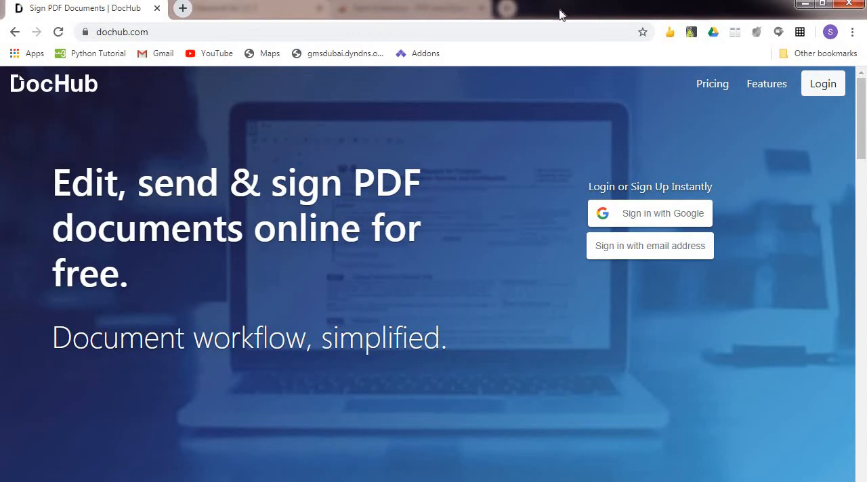
left_click(656, 216)
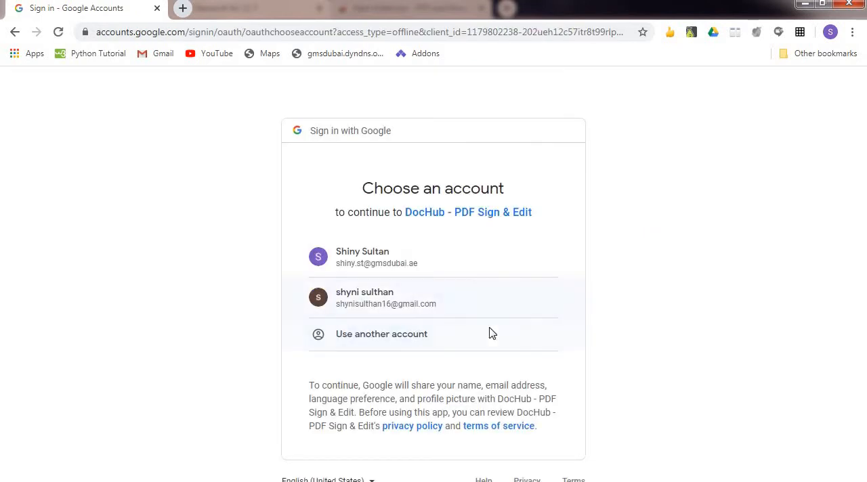
left_click(398, 262)
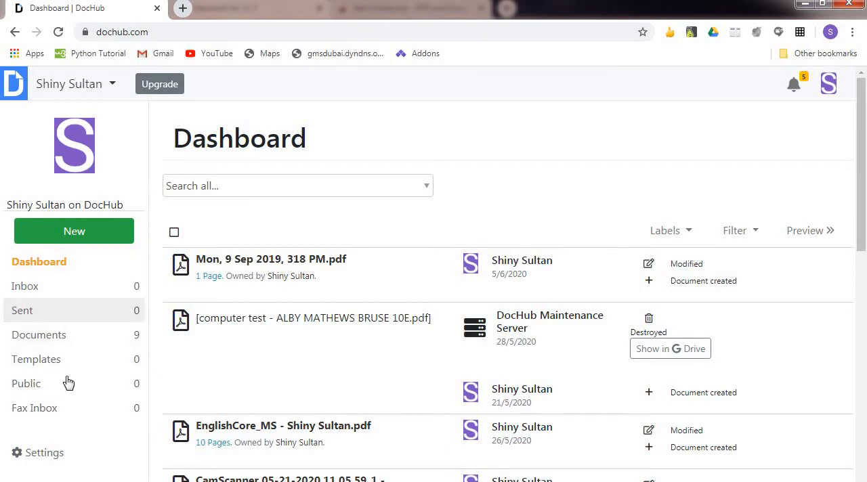
left_click(273, 181)
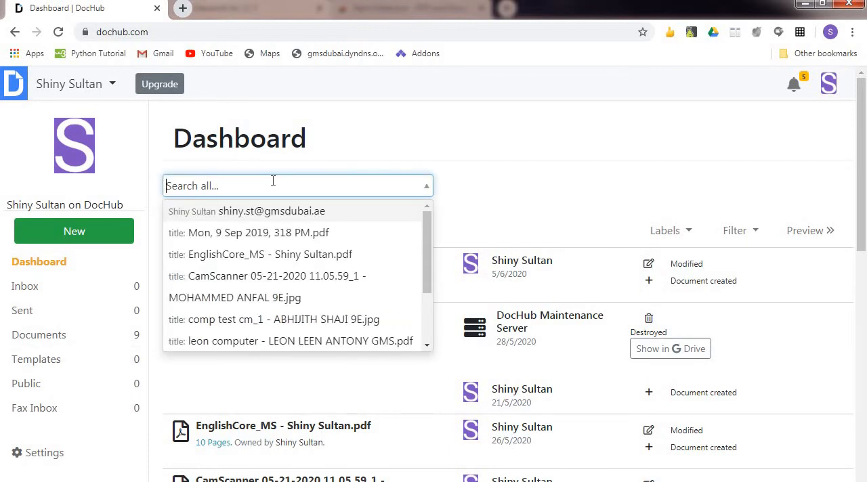
left_click(366, 136)
mouse_move(863, 150)
left_mouse_down()
mouse_move(863, 207)
mouse_move(863, 141)
left_mouse_up()
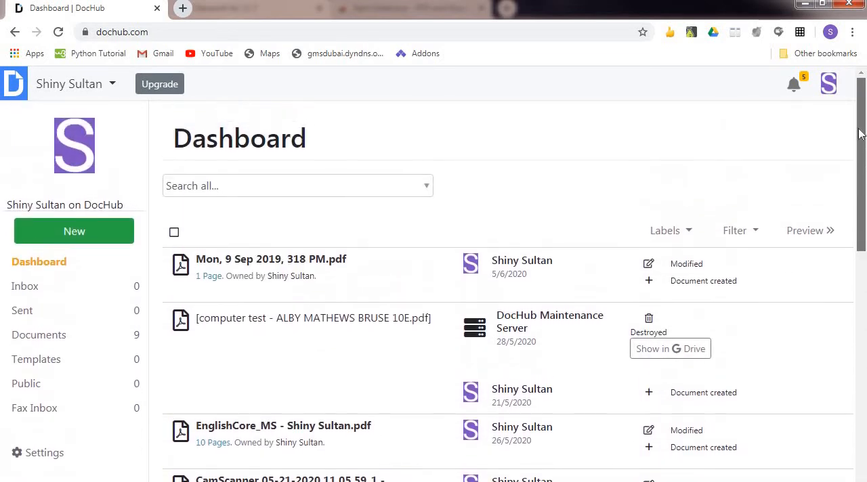
Examine the import sources for a new DocHub document, including the Classroom folder in Google Drive and the computer's files, without importing anything.
left_click(95, 234)
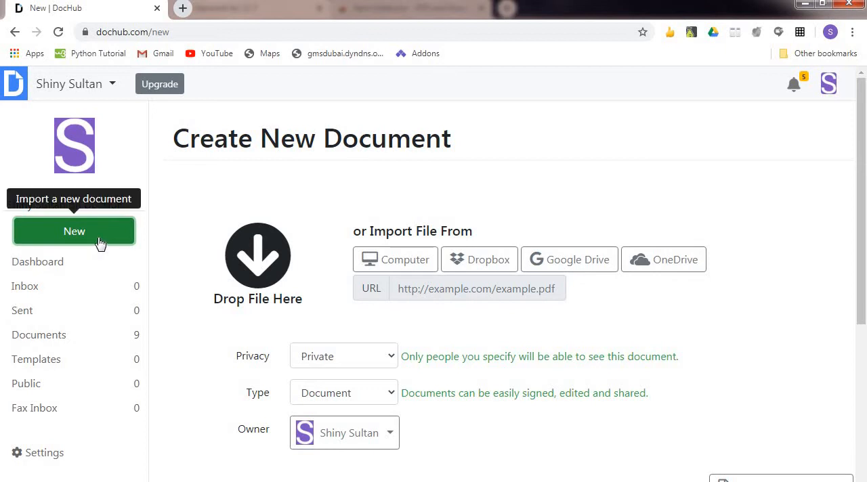
left_click(488, 265)
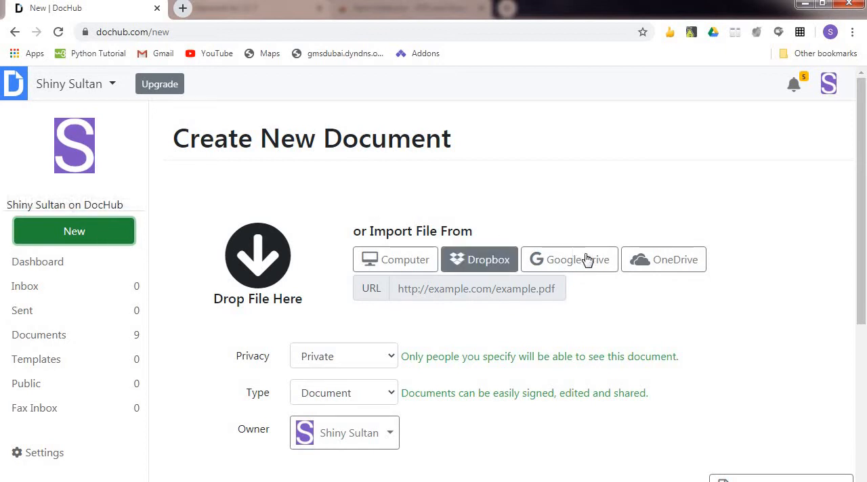
left_click(586, 265)
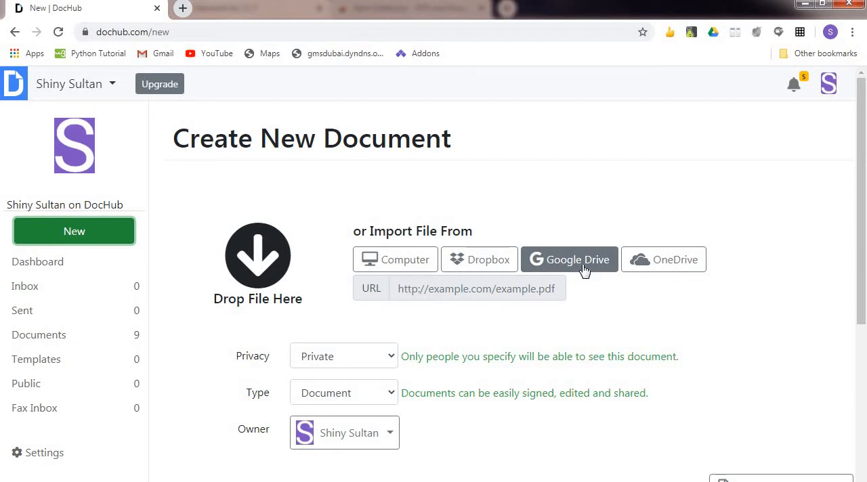
left_click(584, 269)
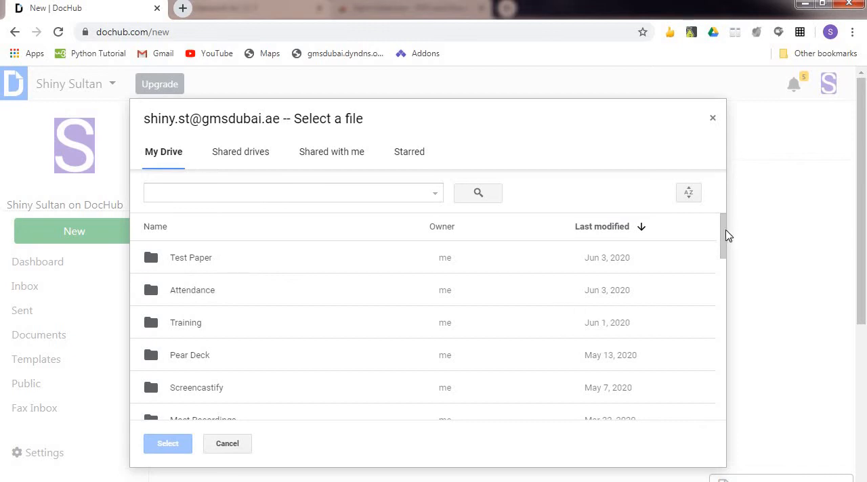
scroll(726, 272, "down", 3)
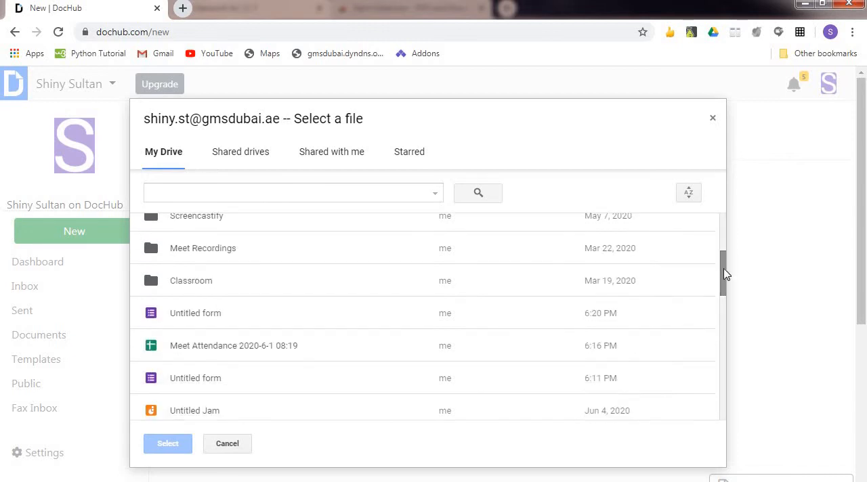
double_click(276, 295)
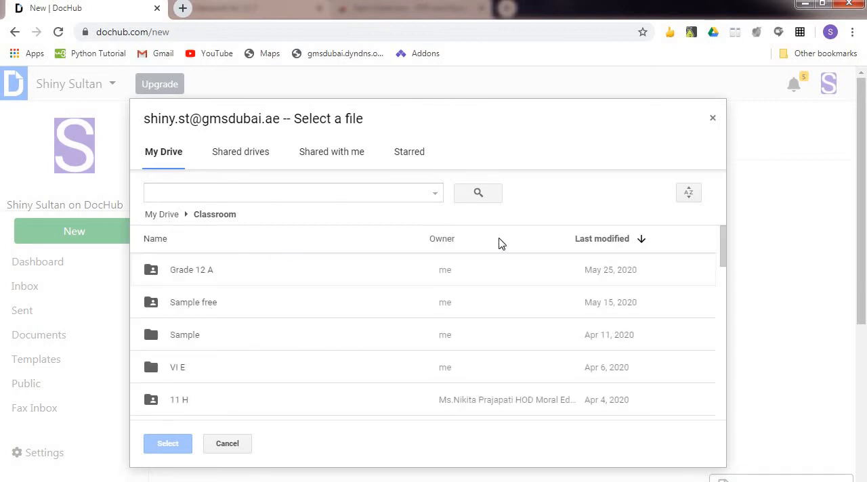
left_click(713, 120)
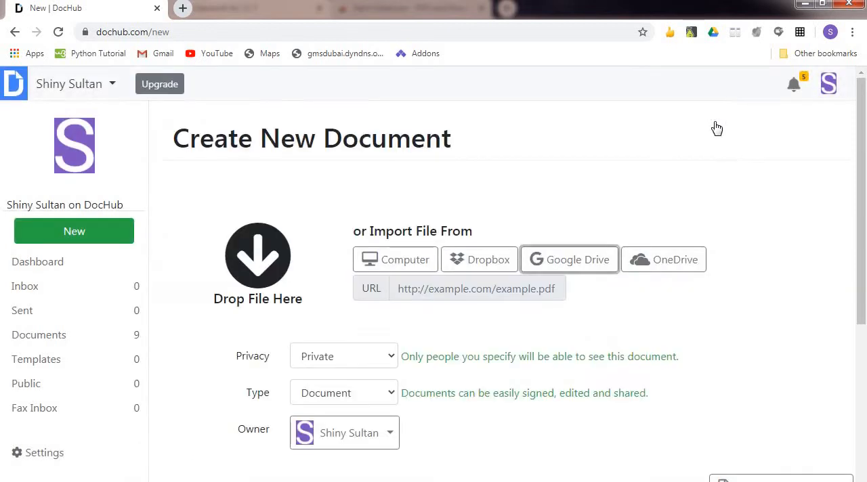
left_click(401, 267)
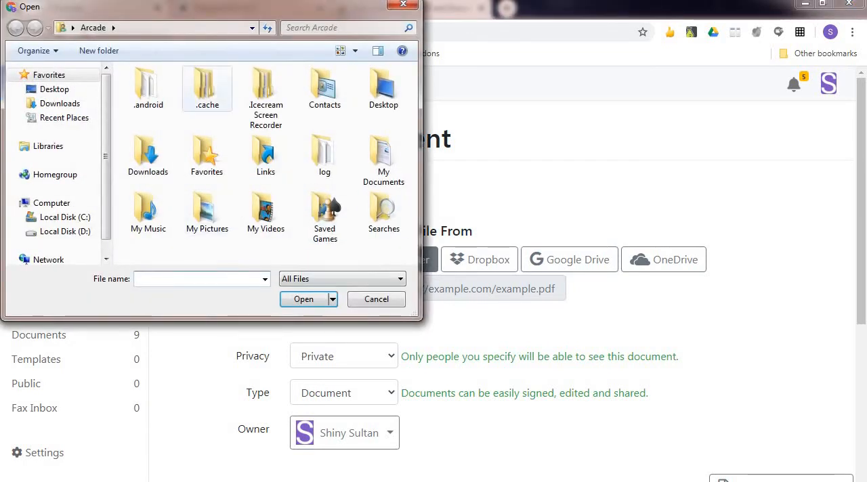
left_click(403, 4)
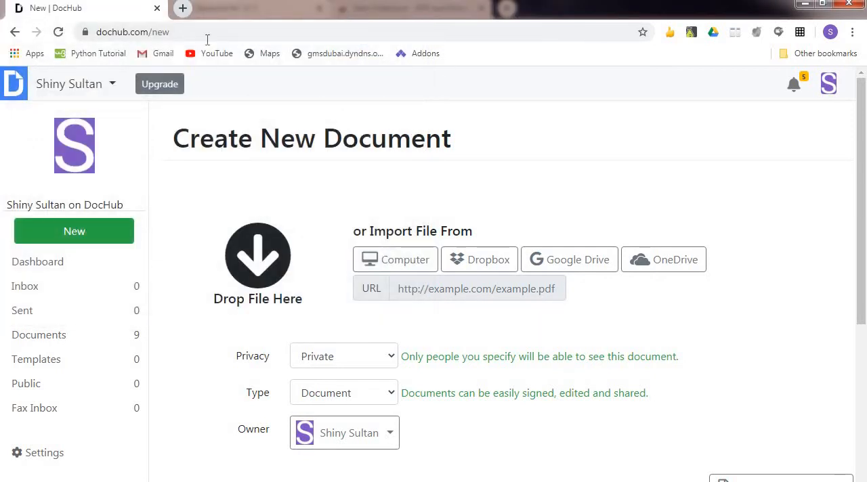
Switch to Google Classroom in a new tab and open the XII H class.
left_click(183, 9)
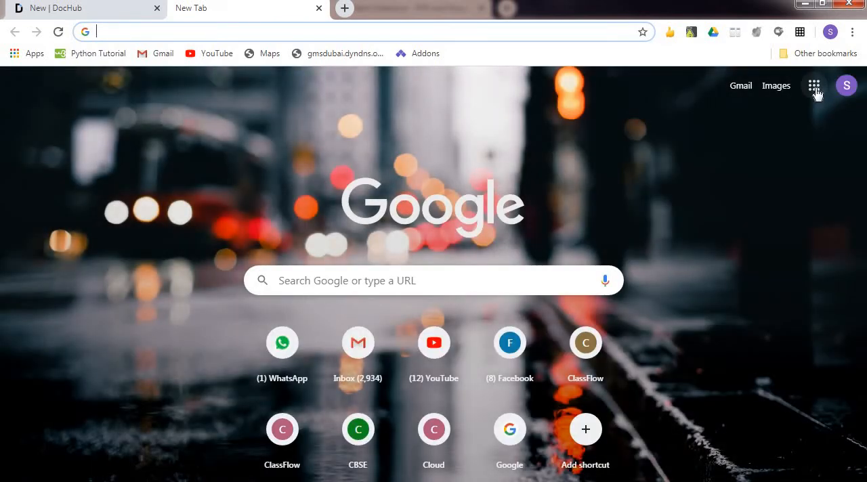
left_click(814, 86)
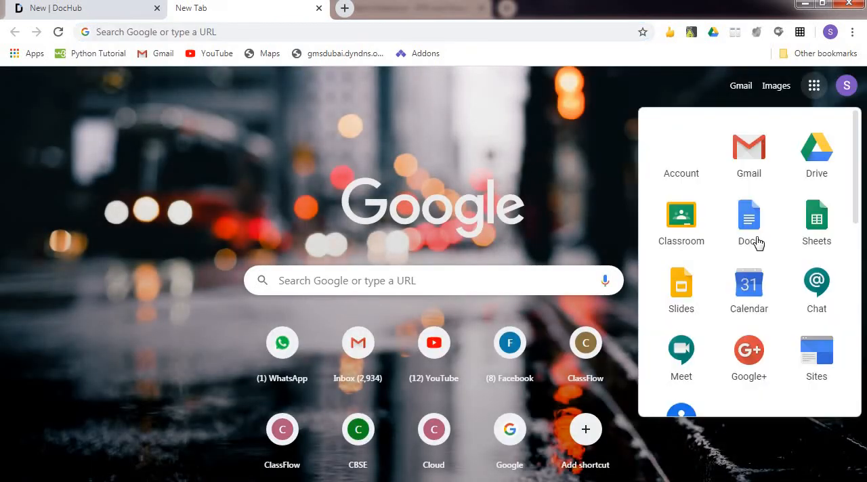
left_click(680, 230)
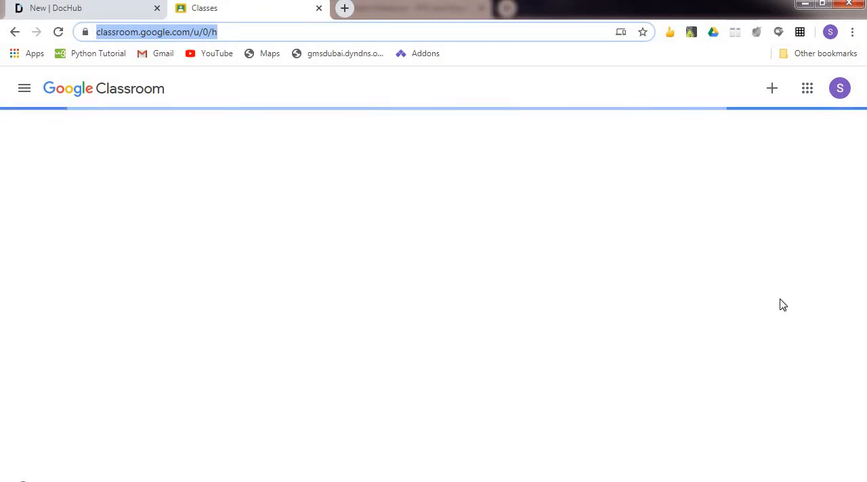
scroll(864, 271, "down", 1)
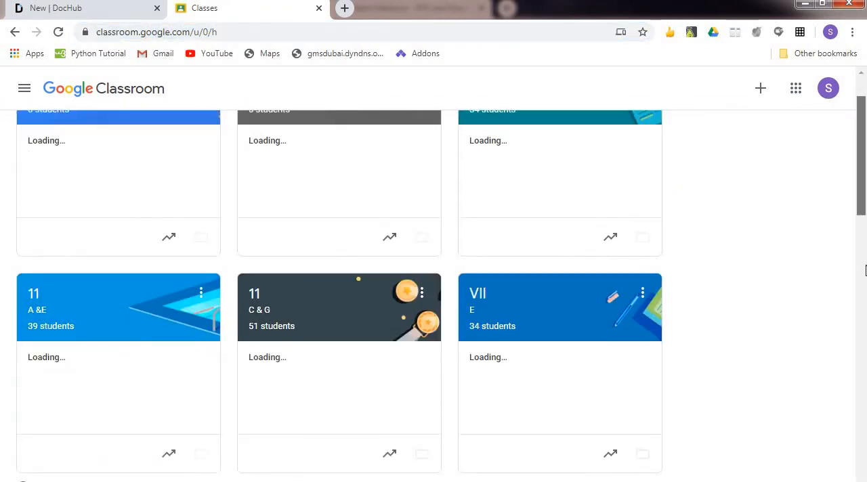
scroll(864, 271, "down", 5)
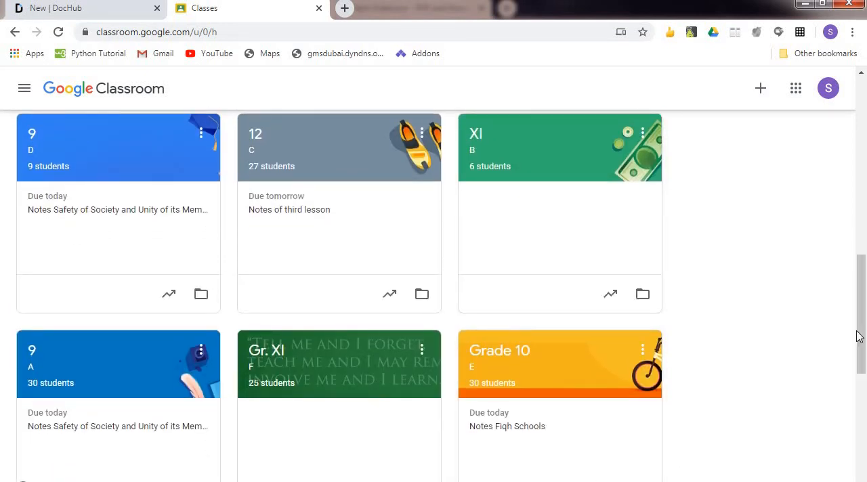
scroll(859, 352, "down", 2)
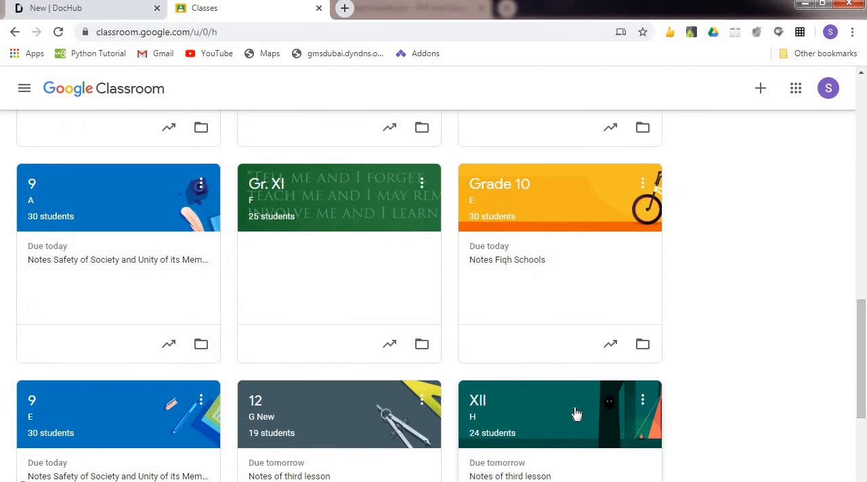
left_click(575, 411)
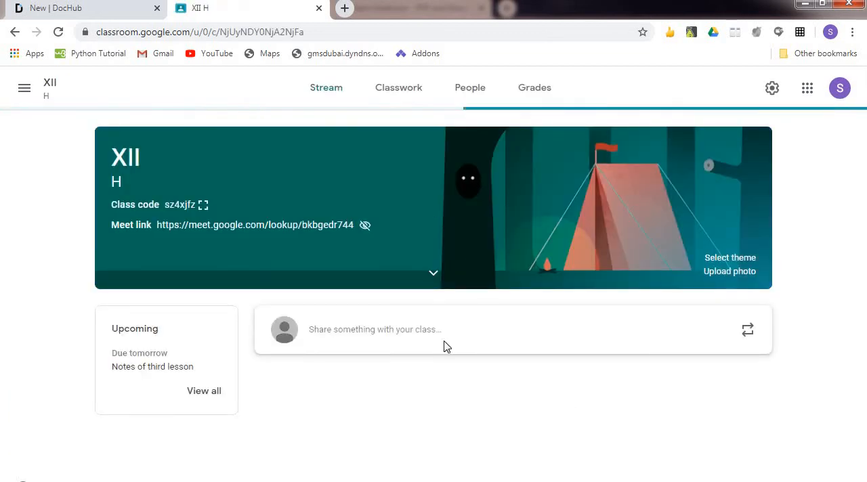
Open the turned-in student work for Surprise Test-1 under the INFORMATICS PRACTICES classwork topic.
left_click(401, 95)
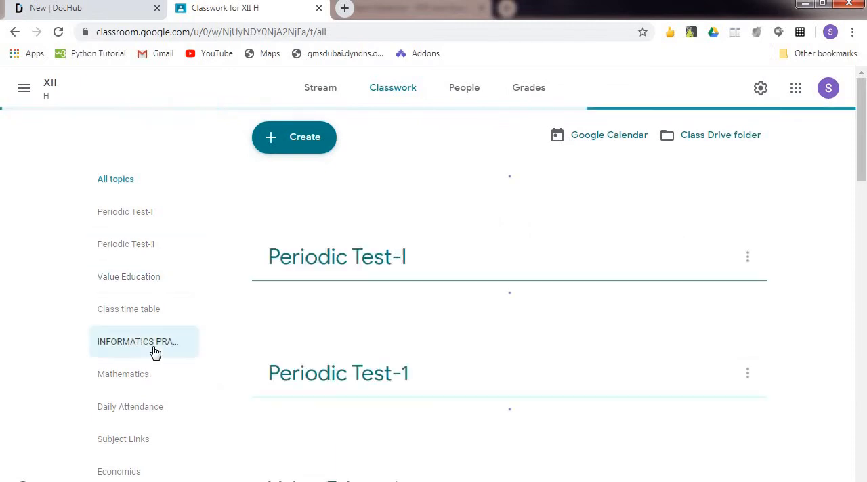
left_click(155, 353)
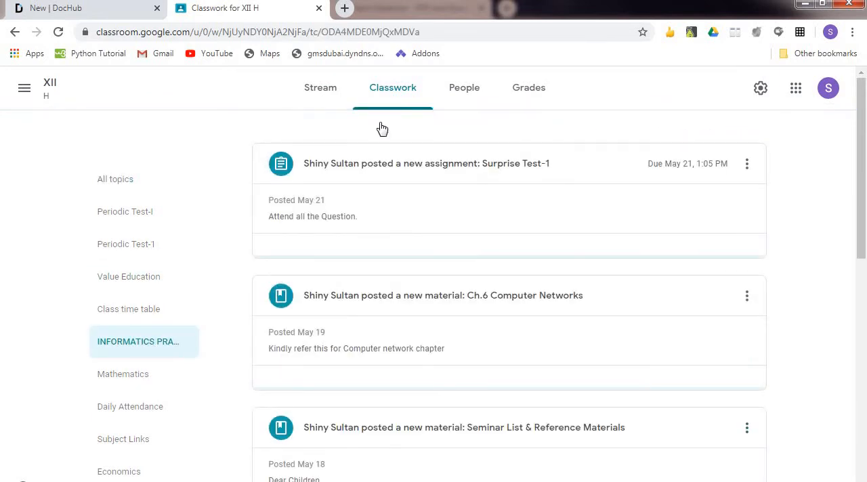
left_click(598, 173)
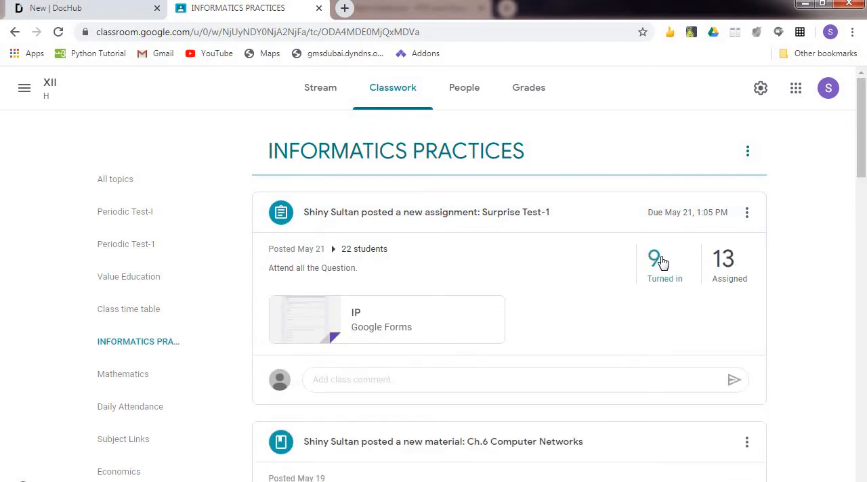
left_click(662, 263)
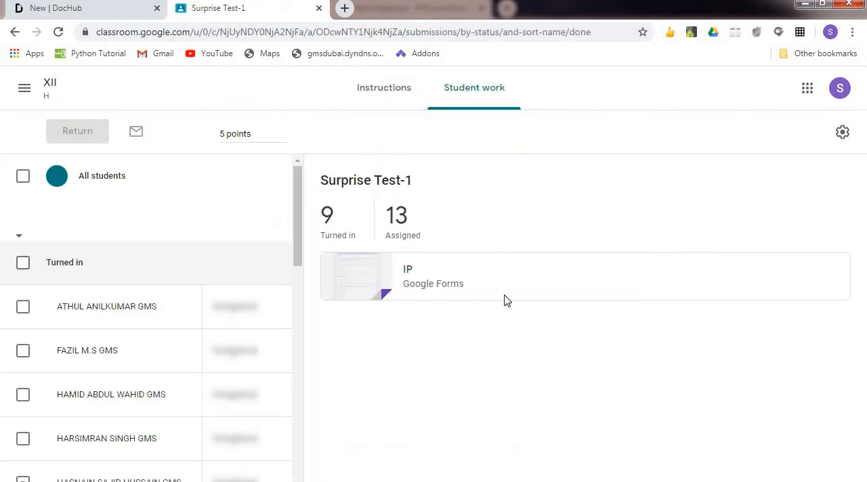
left_click_drag(864, 227, 865, 298)
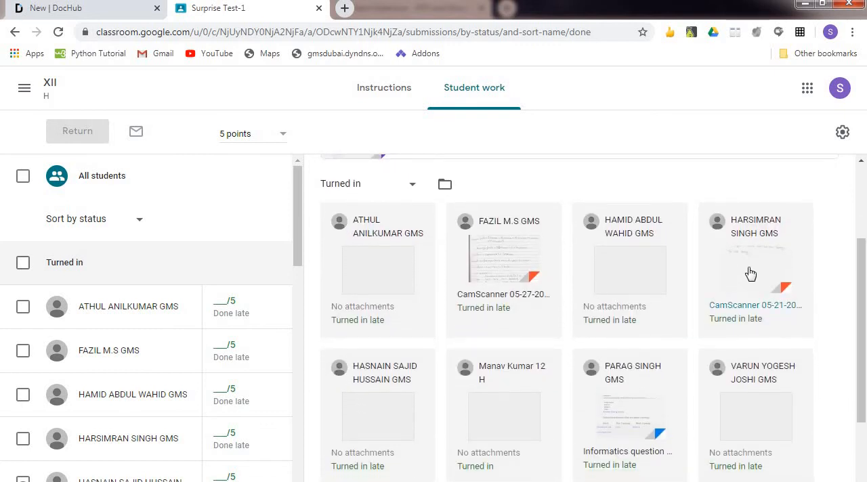
Open the turned-in submission with the CamScanner 05-21-2020 13.11.54_1.pdf attachment and load that PDF in DocHub for editing.
left_click(751, 273)
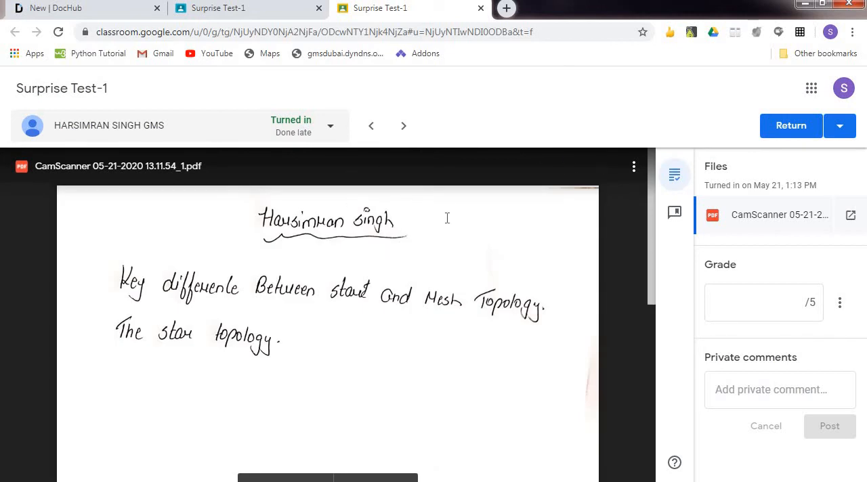
left_click(347, 169)
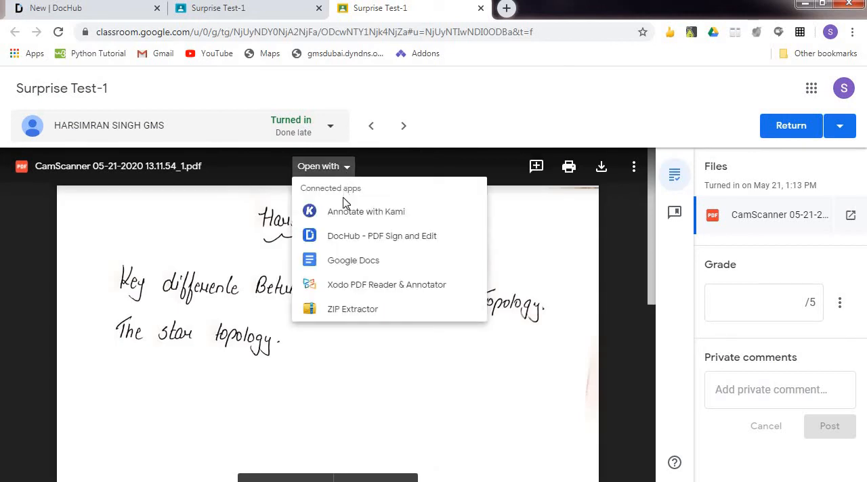
left_click(381, 237)
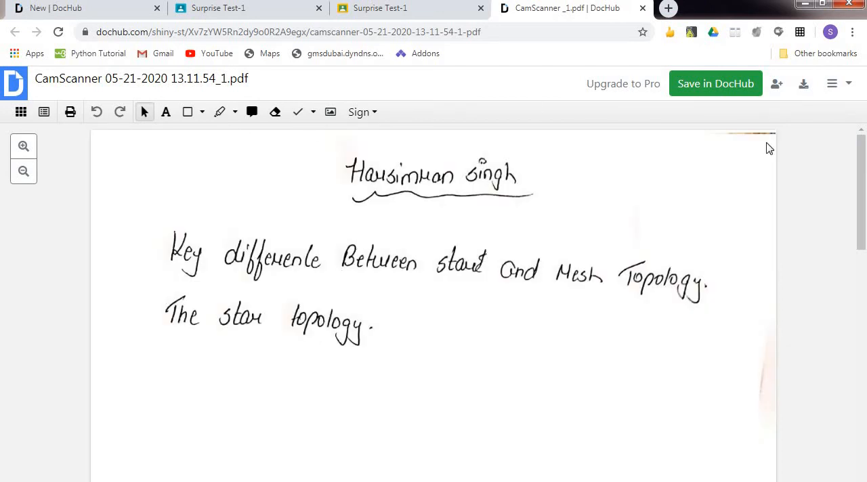
left_click_drag(863, 153, 862, 129)
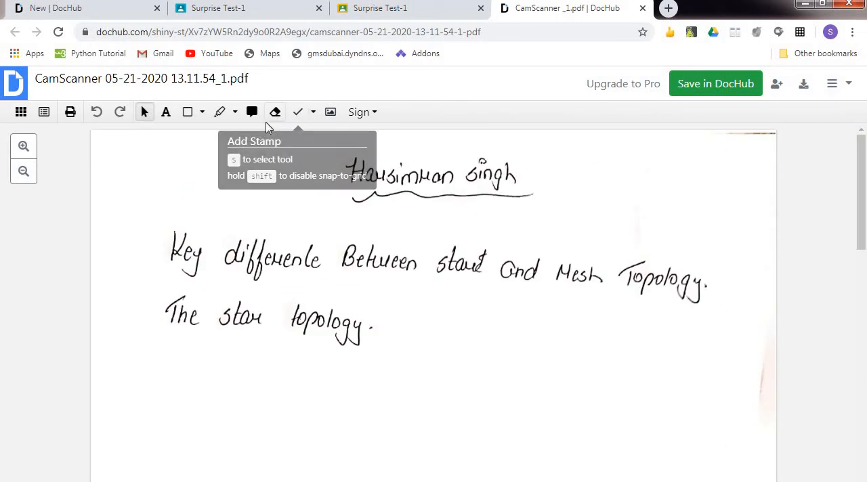
Stamp a blue check mark at the start of the "Key difference" line and enlarge it slightly.
left_click(313, 112)
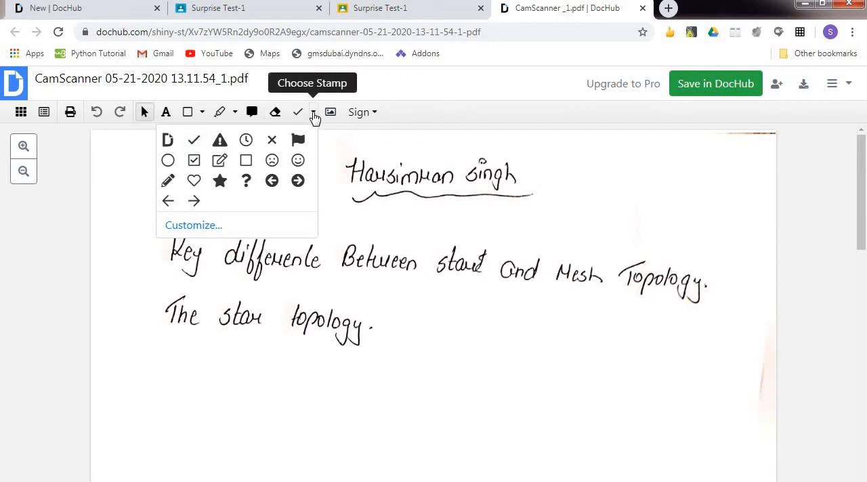
left_click(193, 138)
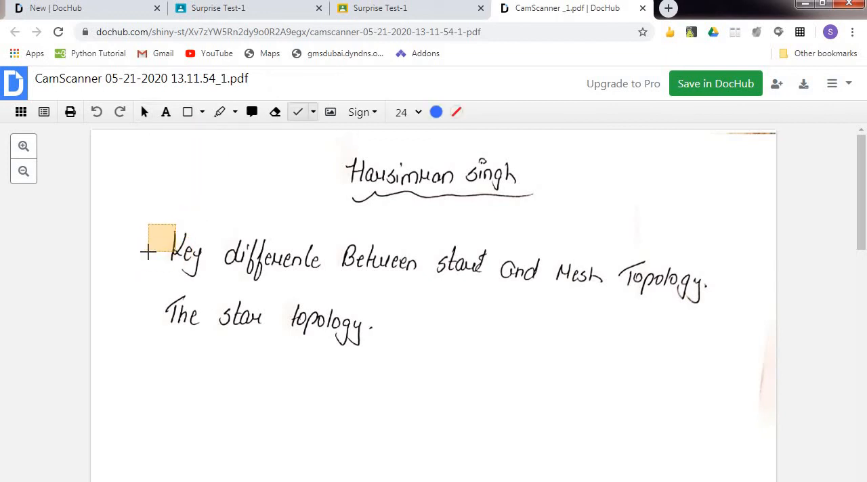
left_click(147, 251)
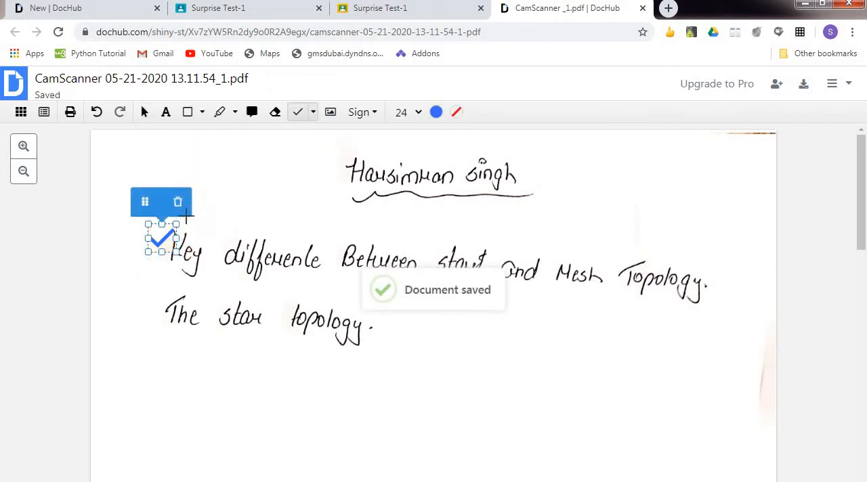
left_click_drag(175, 223, 183, 217)
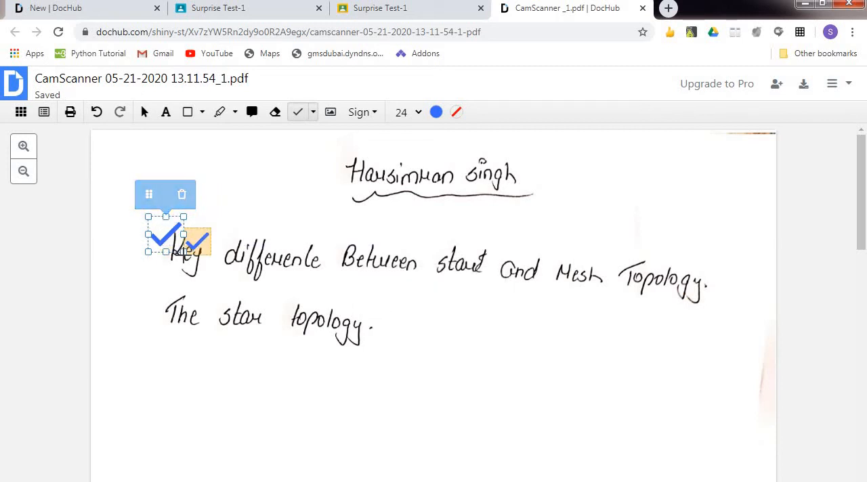
Stamp two more check marks below the handwritten text and recolour the last one orange-red.
left_click(482, 339)
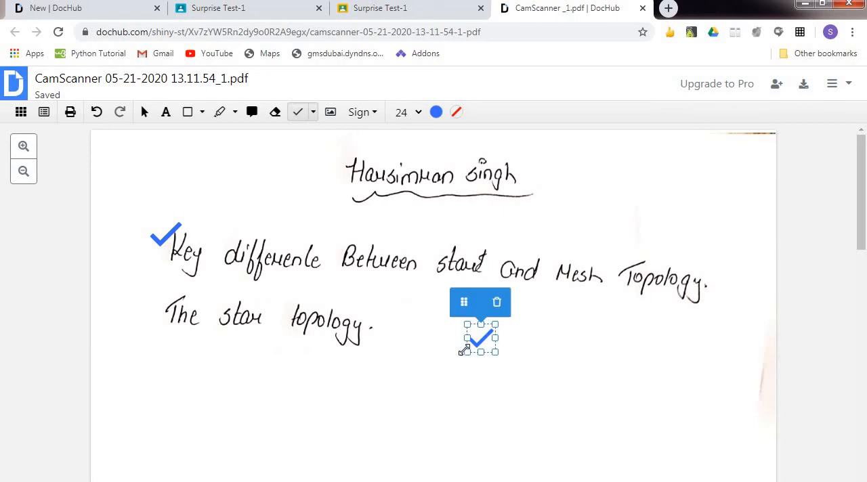
left_click(269, 391)
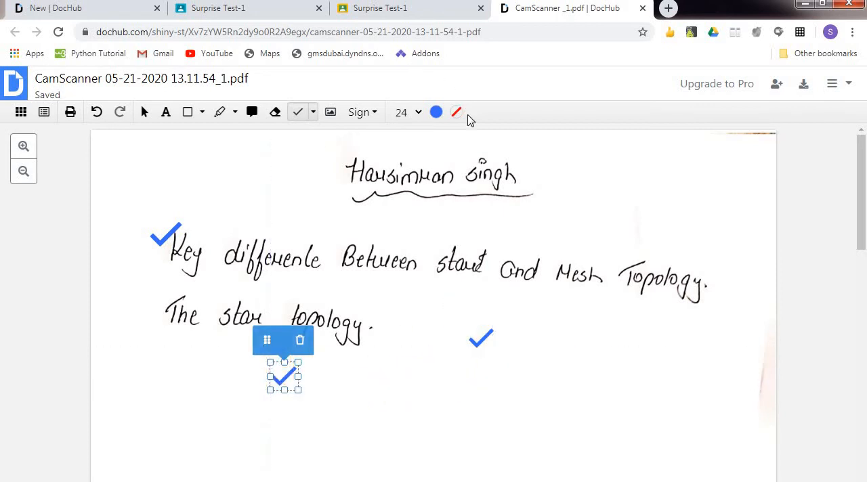
left_click(437, 112)
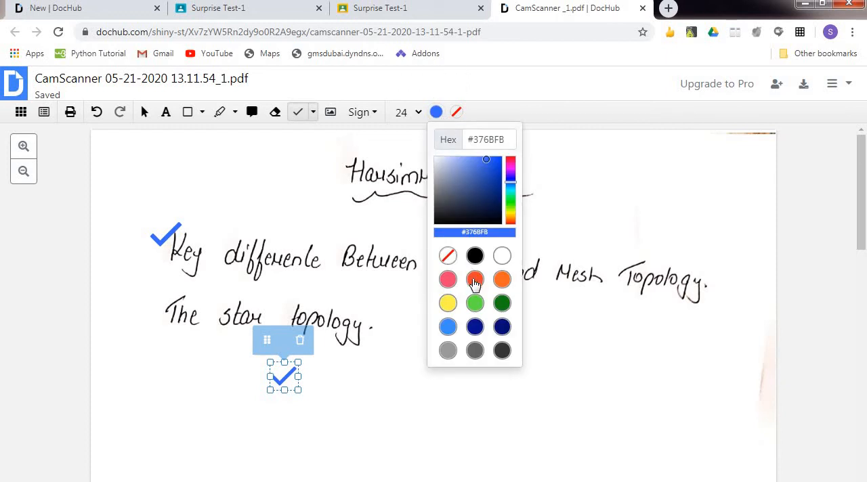
left_click(474, 279)
Draw freehand orange-red ticks below "The star topology" and across the end of the "Key difference" line.
left_click(202, 111)
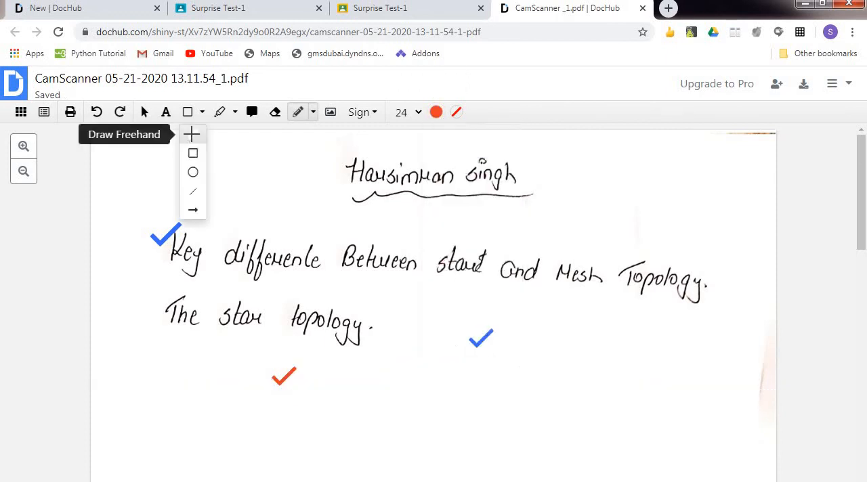
left_click(190, 132)
left_click_drag(336, 377, 396, 347)
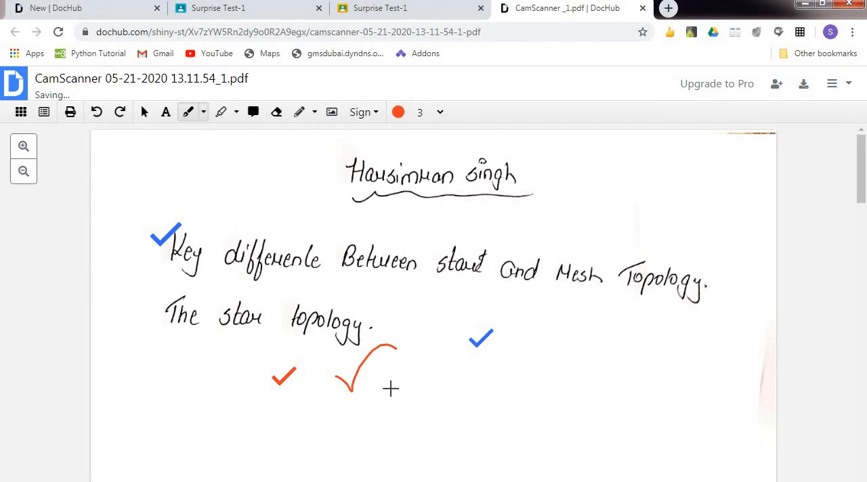
left_click_drag(453, 237, 464, 233)
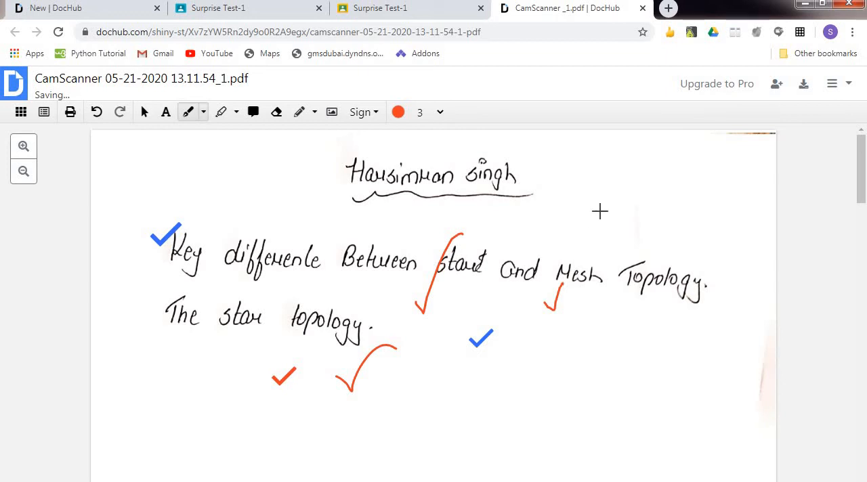
key("ctrl+z")
left_click_drag(505, 311, 546, 236)
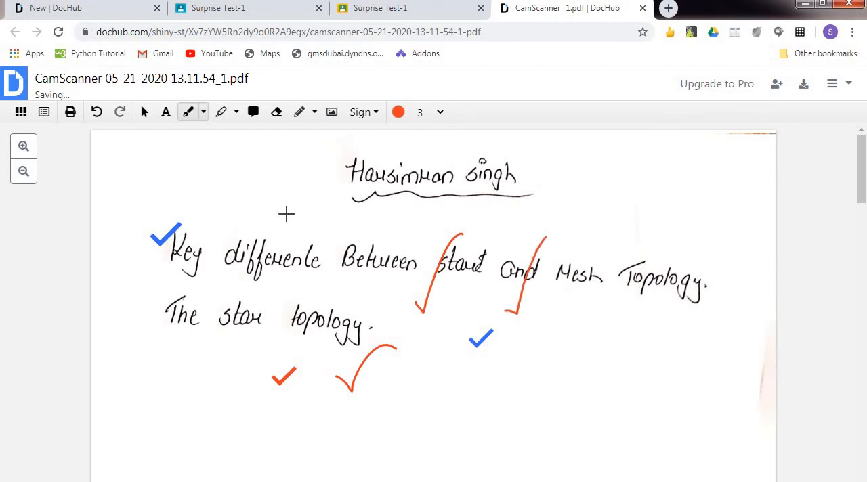
Create a new hand-drawn signature and save it to the signature list.
left_click(376, 113)
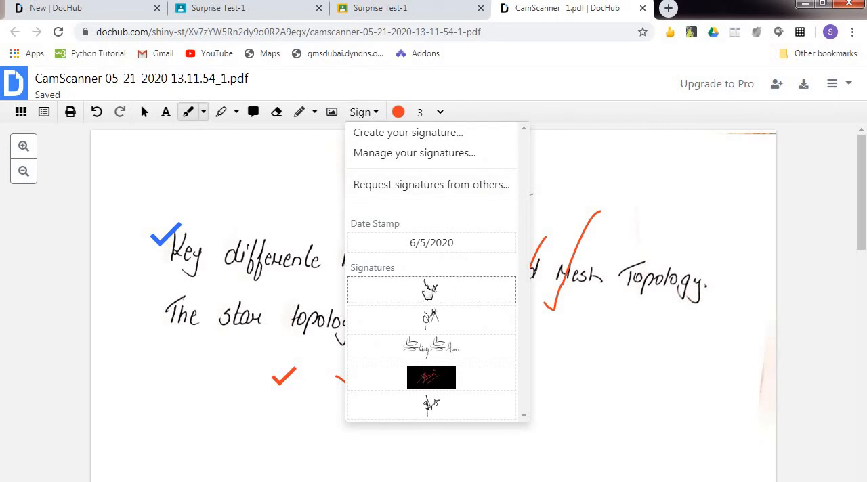
left_click(420, 136)
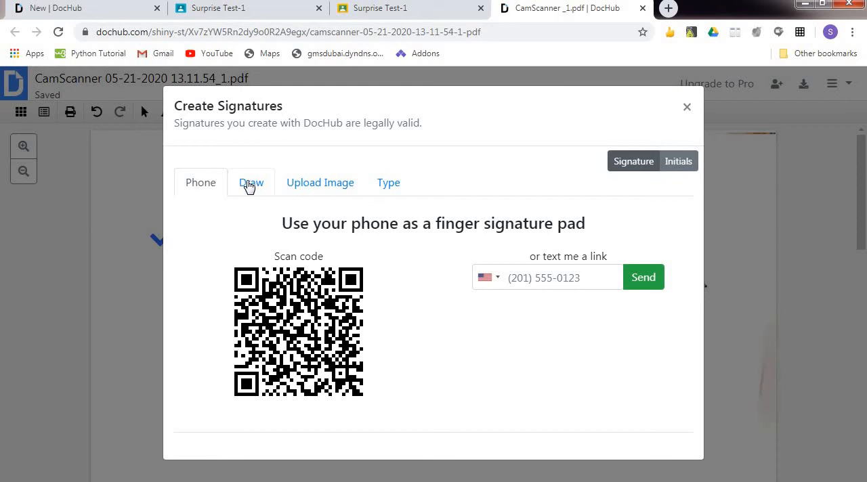
left_click(250, 184)
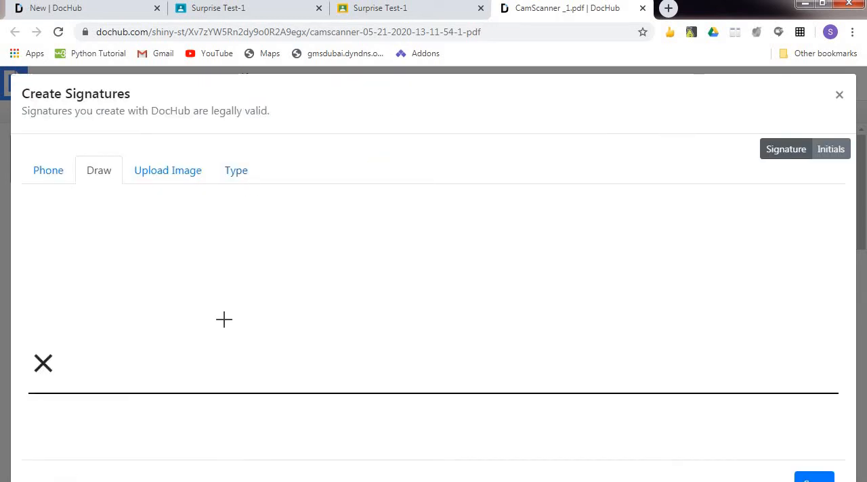
mouse_move(224, 319)
left_mouse_down()
mouse_move(226, 234)
mouse_move(226, 244)
mouse_move(260, 269)
mouse_move(270, 249)
mouse_move(266, 230)
mouse_move(244, 291)
mouse_move(289, 269)
left_mouse_up()
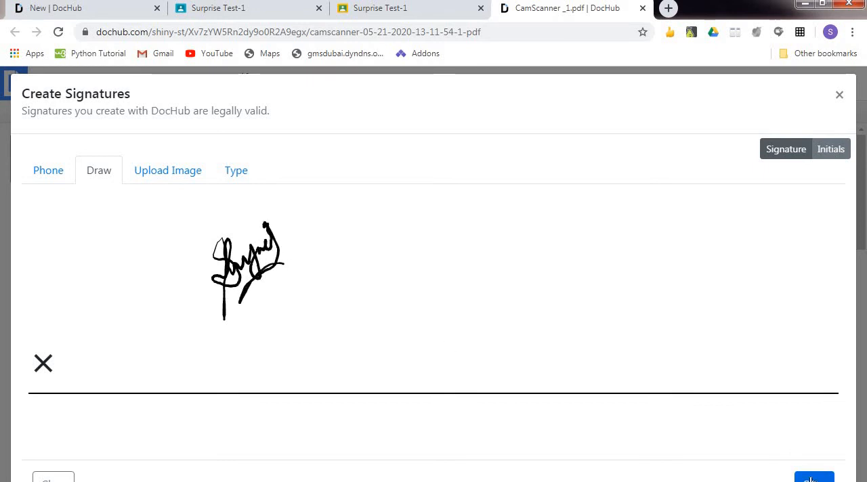
left_click(810, 480)
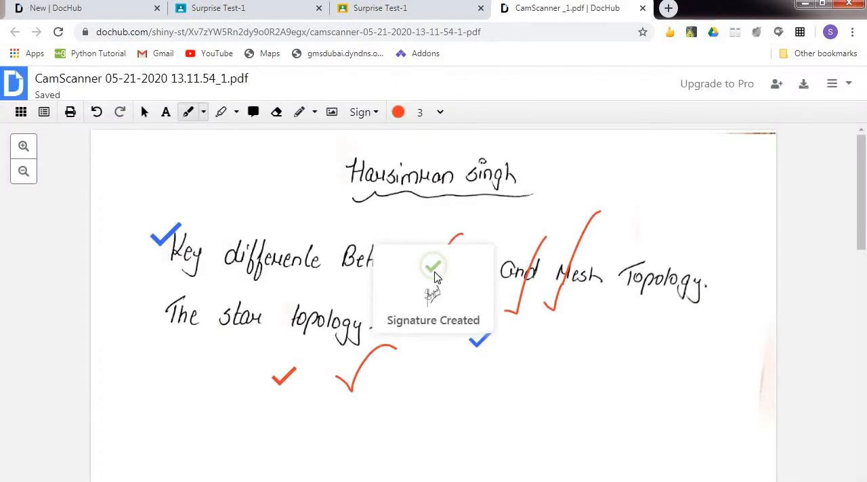
Place the saved full-name signature below the handwritten answer and enlarge it.
left_click(455, 380)
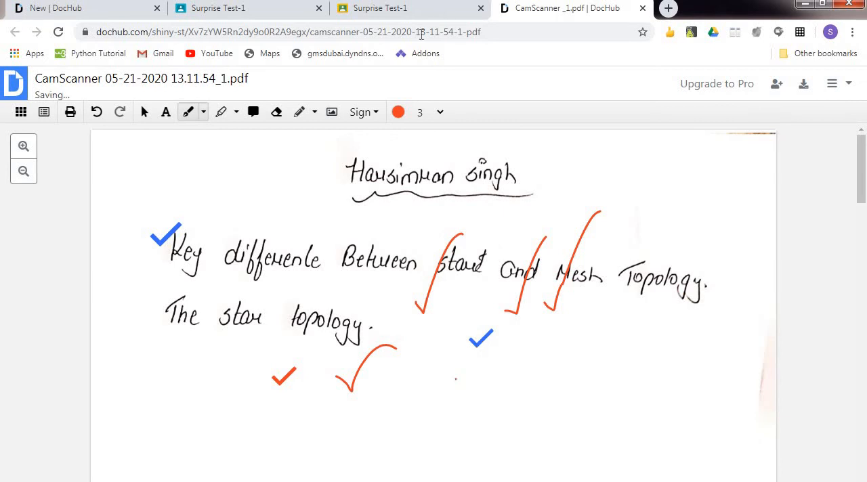
left_click(377, 114)
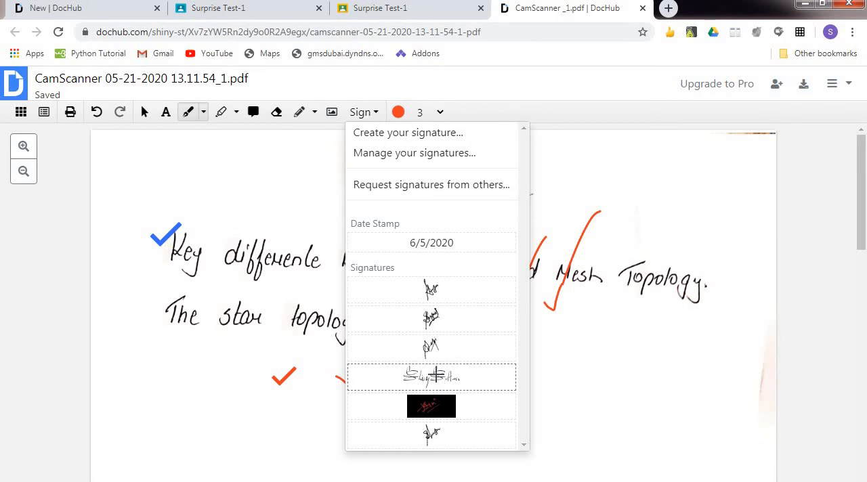
left_click(436, 376)
left_click(434, 386)
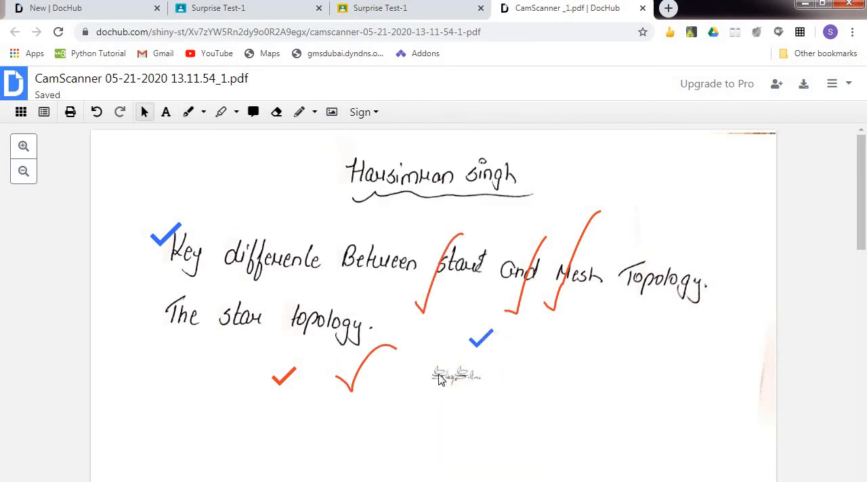
left_click(439, 378)
left_click_drag(492, 355, 549, 332)
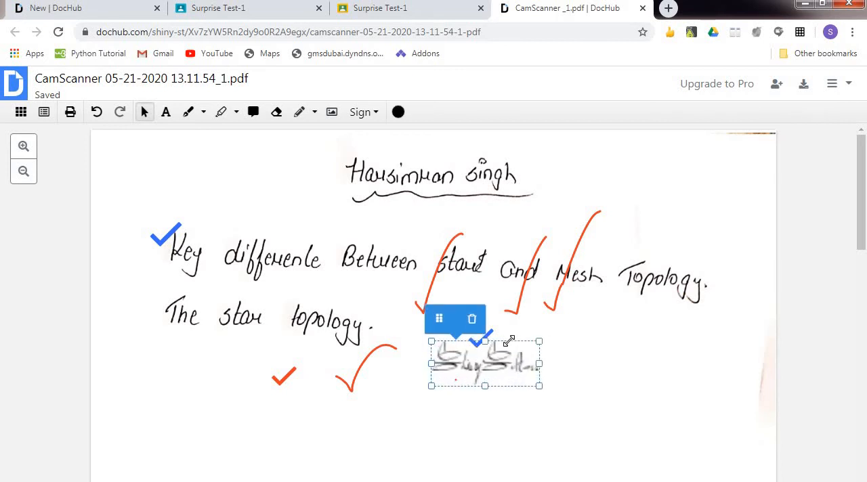
left_click_drag(431, 386, 447, 412)
left_click_drag(448, 403, 450, 402)
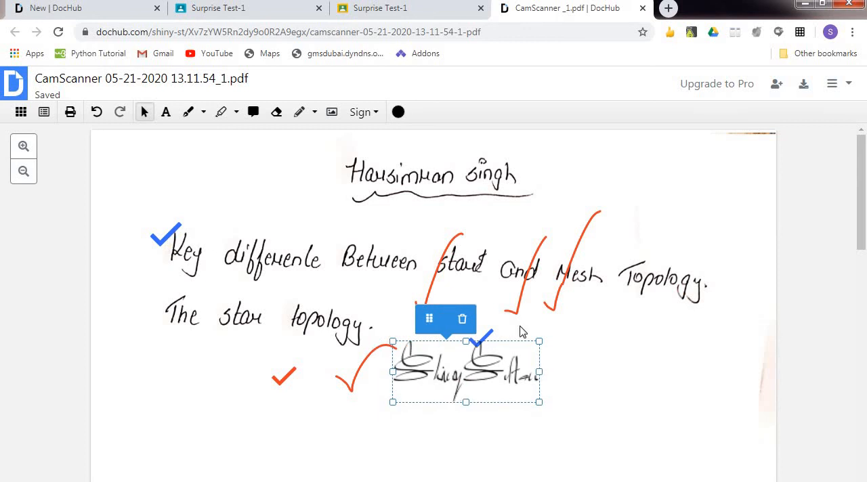
left_click(542, 427)
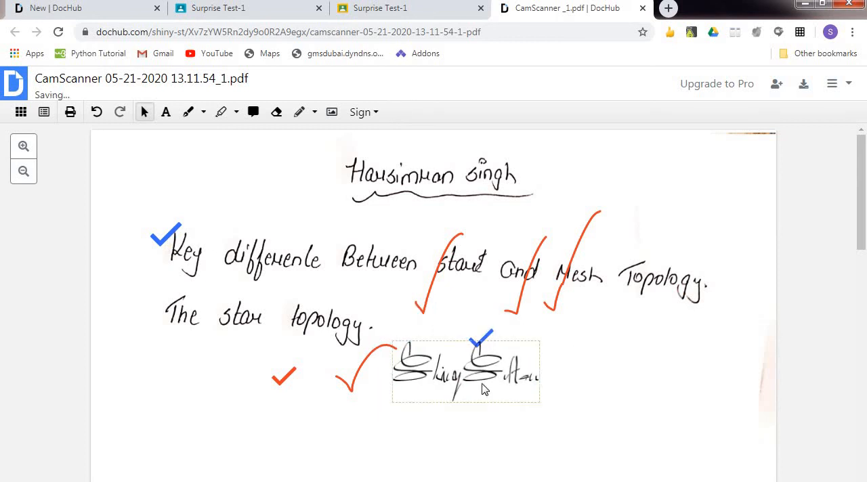
Handwrite the mark 10/10 in orange-red beside the signature with the freehand tool.
left_click(187, 112)
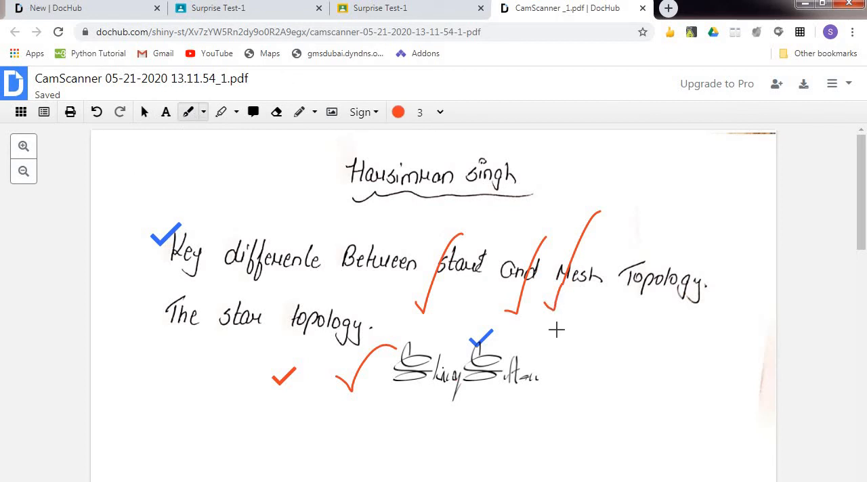
left_click_drag(547, 325, 556, 355)
left_click_drag(573, 324, 573, 332)
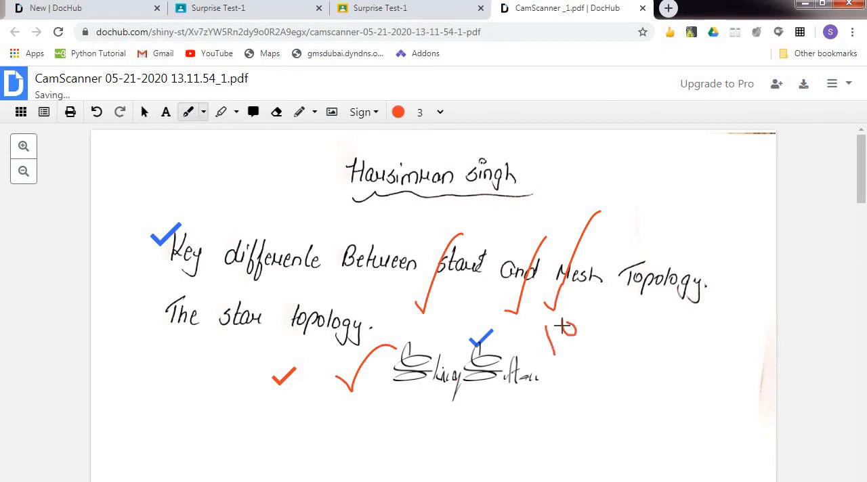
mouse_move(559, 368)
left_mouse_down()
mouse_move(593, 341)
mouse_move(588, 415)
left_mouse_up()
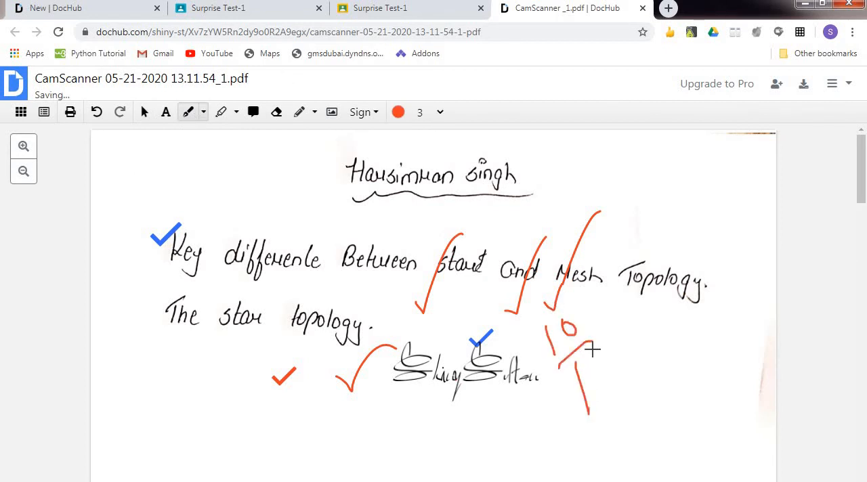
mouse_move(593, 358)
left_mouse_down()
mouse_move(592, 380)
mouse_move(593, 359)
left_mouse_up()
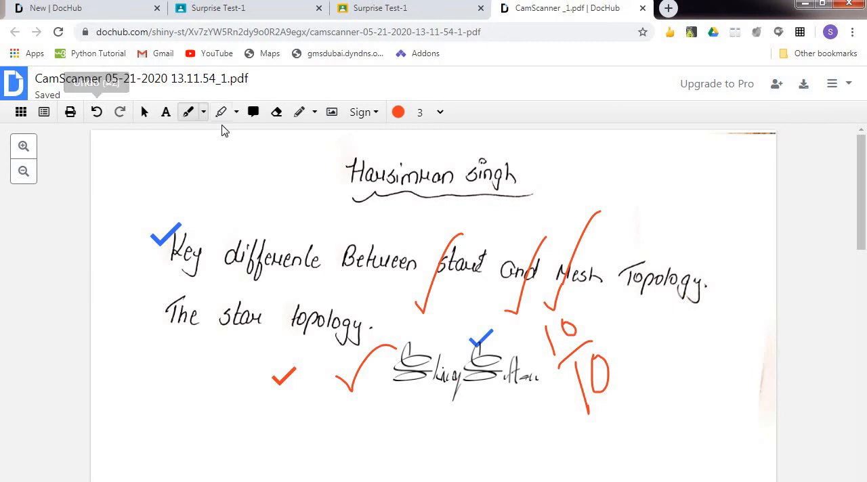
Attach a comment note reading "Write neatly" below the signature and leave it selected.
left_click(256, 115)
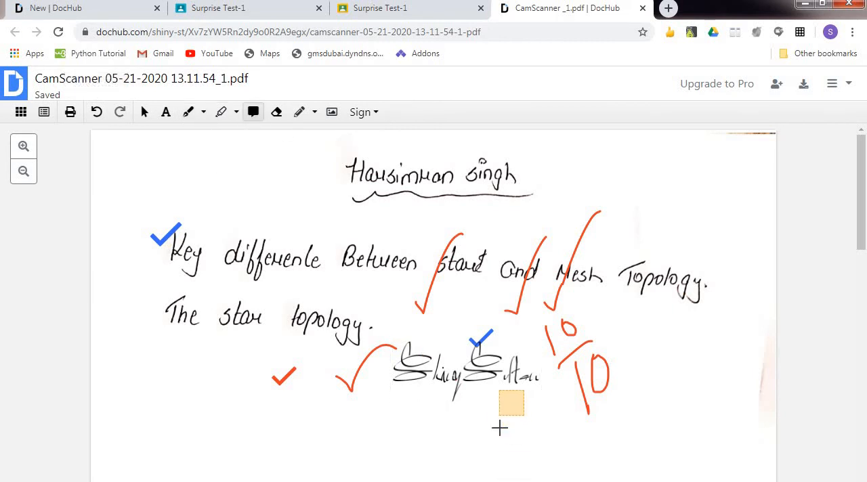
left_click(518, 461)
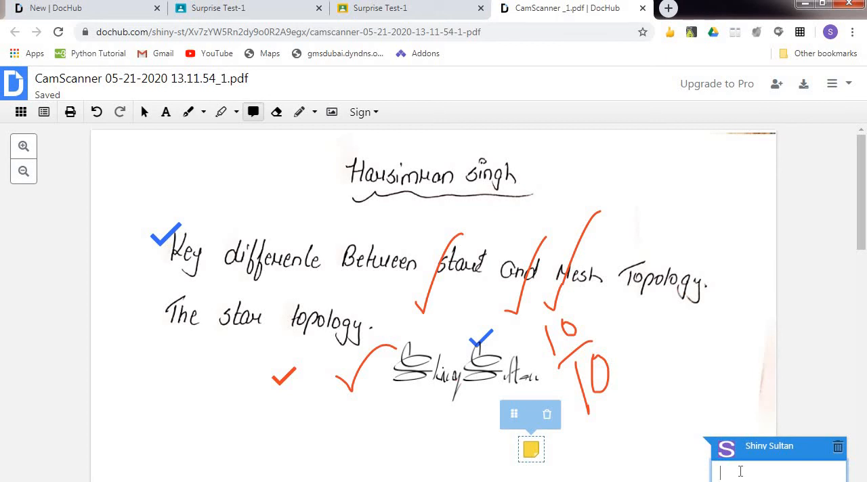
type("Write neatly")
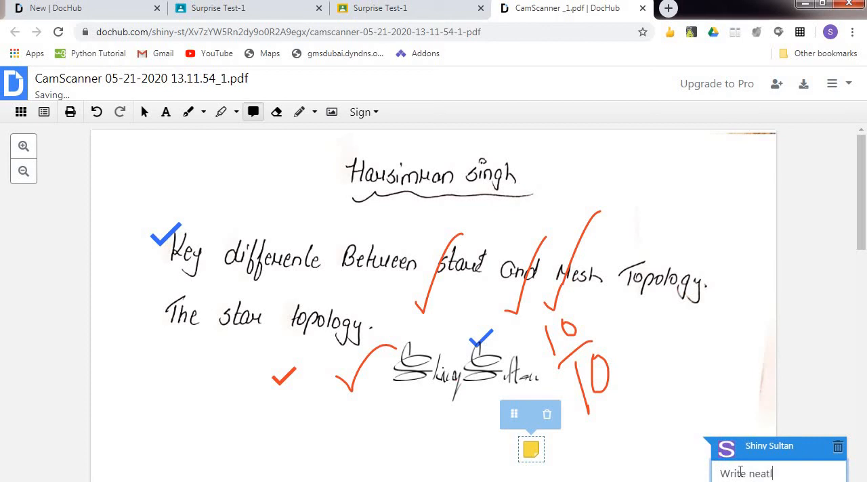
left_click(748, 385)
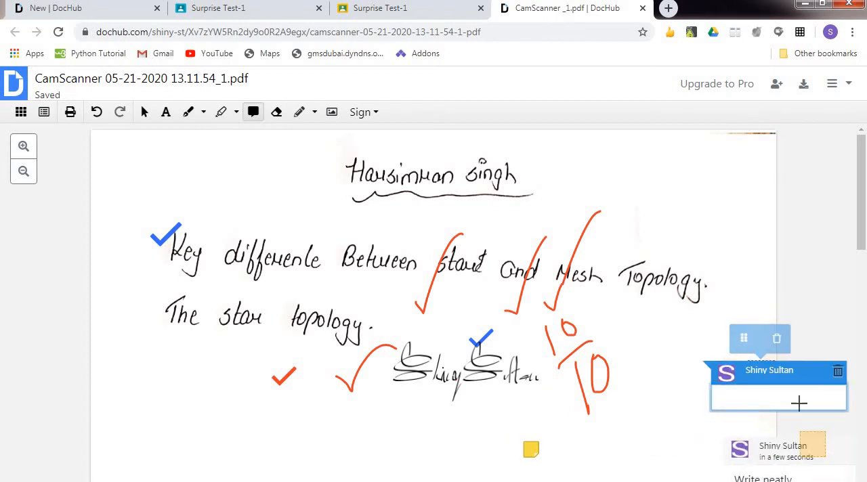
left_click(531, 450)
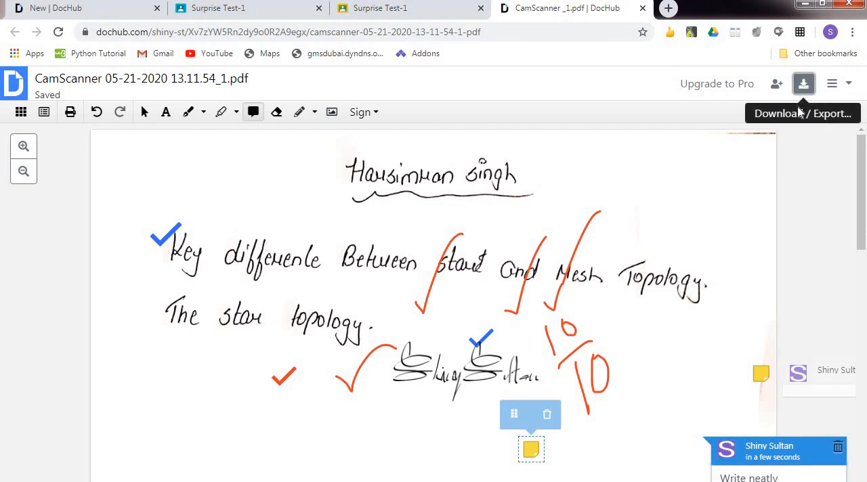
Check the Classroom export option, download the current version of the annotated PDF to the computer, and close the document's tab.
left_click(803, 85)
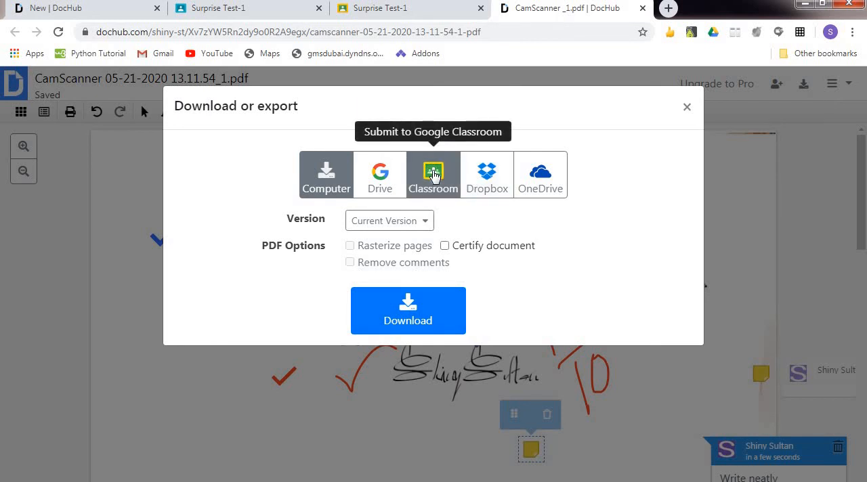
left_click(434, 175)
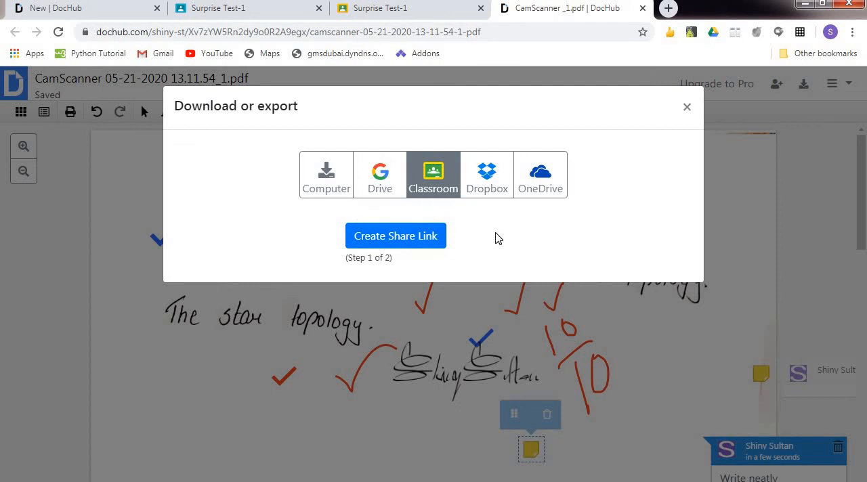
left_click(329, 190)
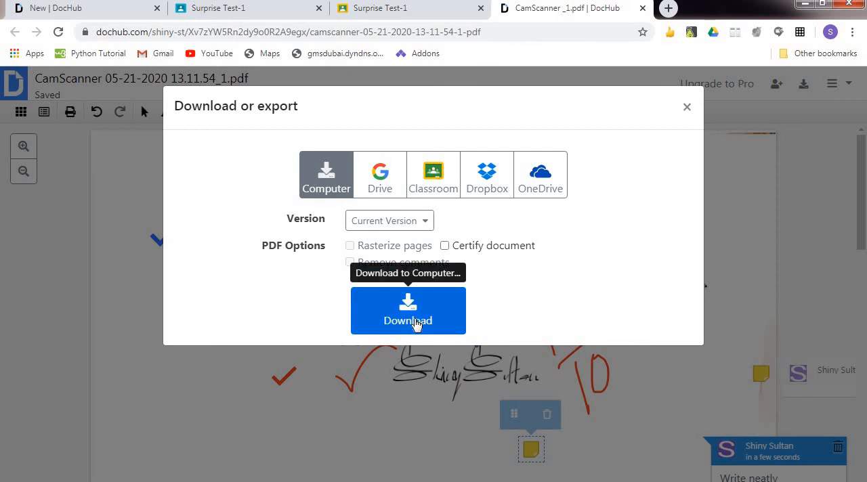
left_click(413, 318)
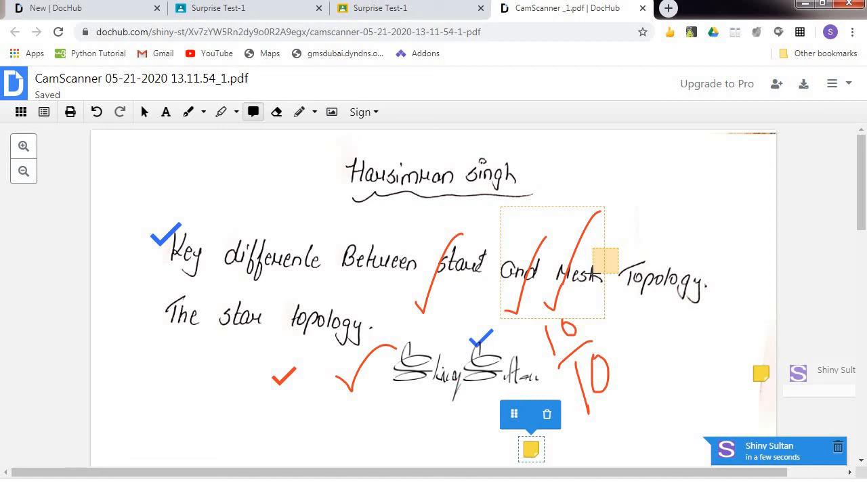
left_click(643, 8)
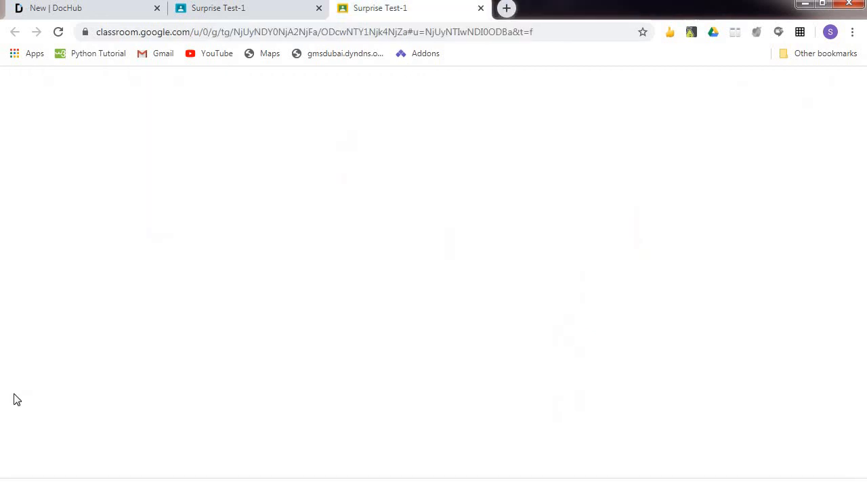